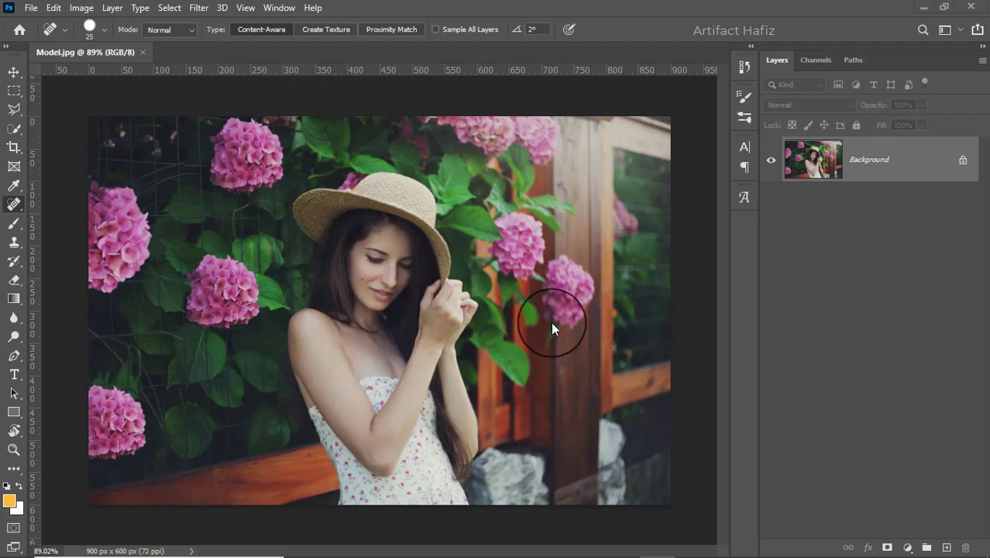
# Duplicate the Background layer into a Background copy.
pyautogui.moveTo(904, 173); pyautogui.dragTo(897, 327)
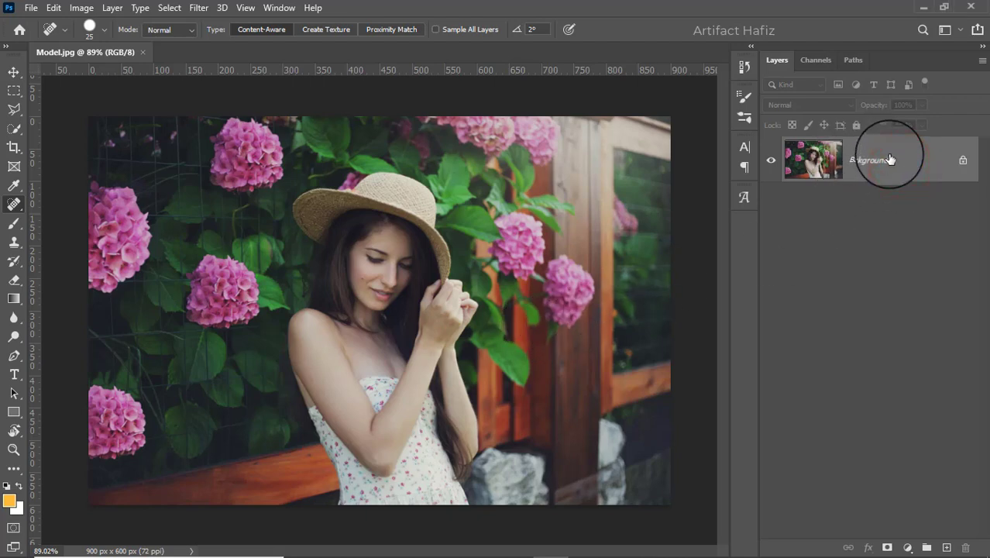
pyautogui.moveTo(897, 326); pyautogui.dragTo(945, 548)
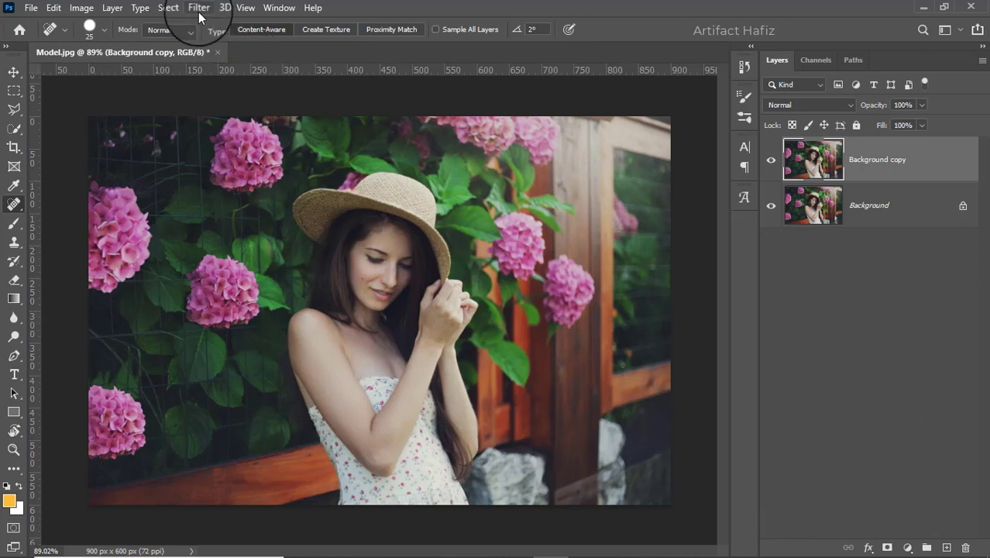
pyautogui.click(13, 71)
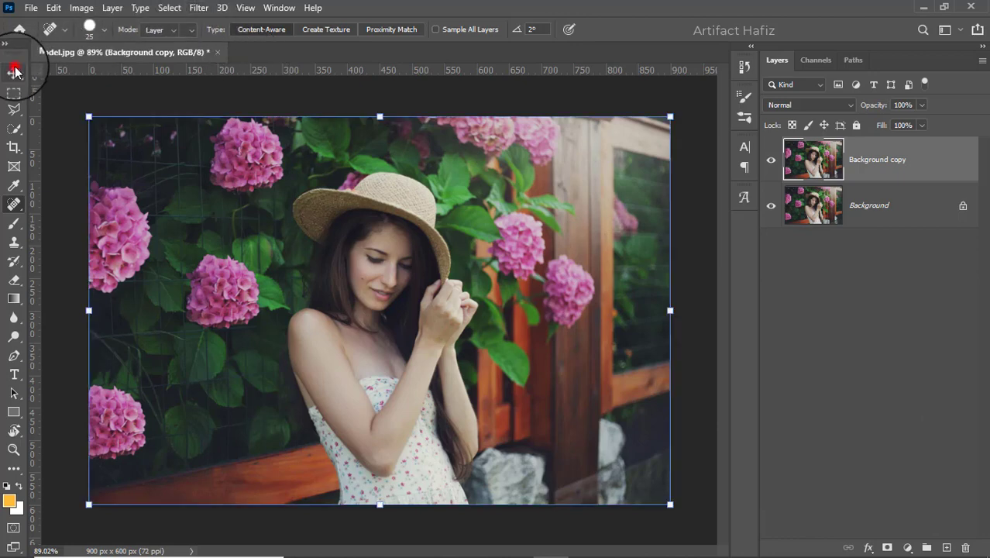
# Convert the copy for smart filters and apply the Camera Raw Filter to it.
pyautogui.click(199, 8)
pyautogui.click(209, 46)
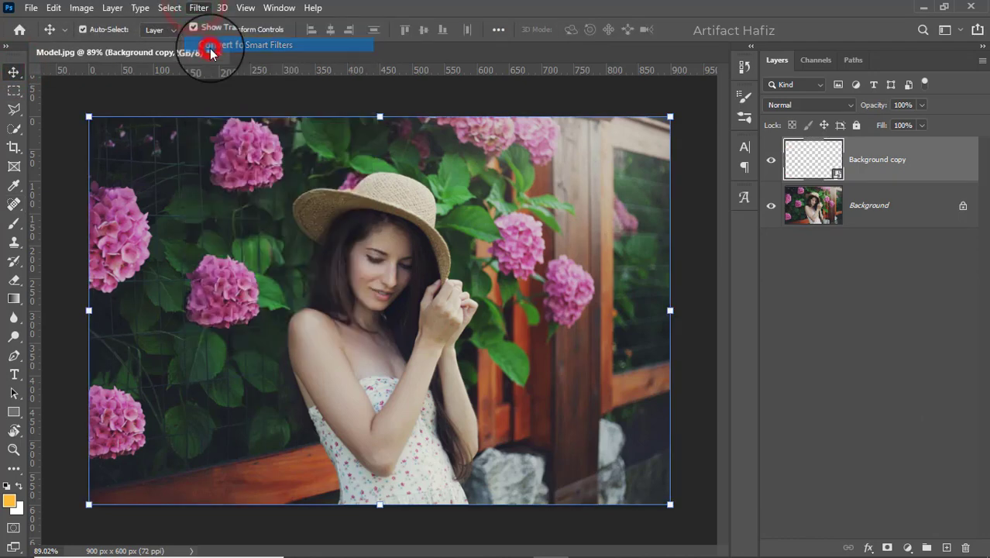
pyautogui.click(198, 8)
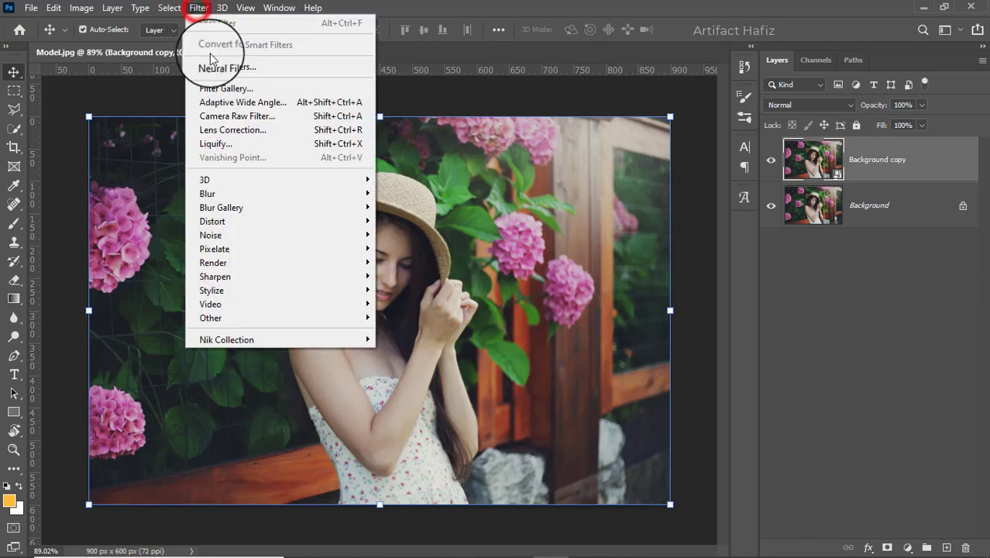
pyautogui.click(232, 116)
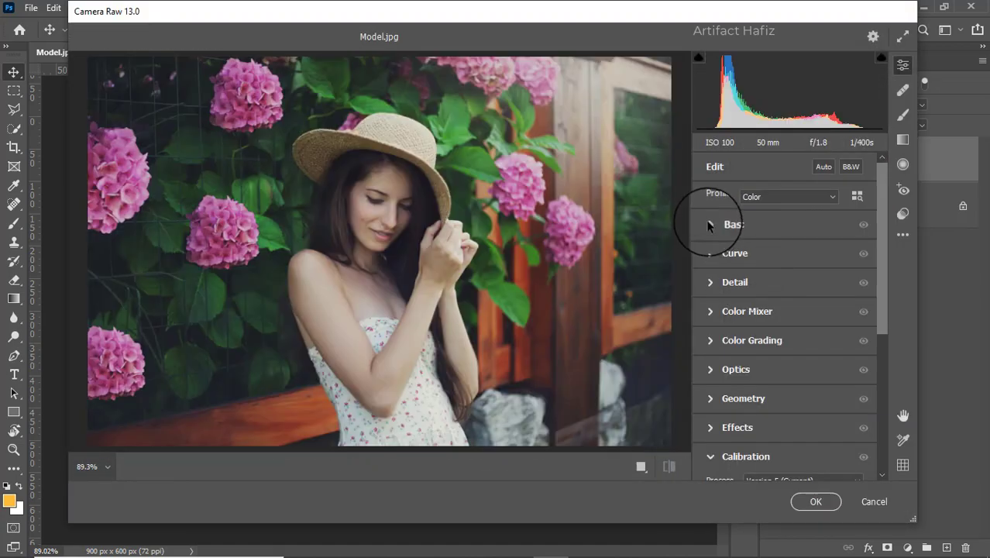
# In the Basic panel, set Shadows +92, Whites +46, Highlights -44 and Blacks +8.
pyautogui.click(706, 222)
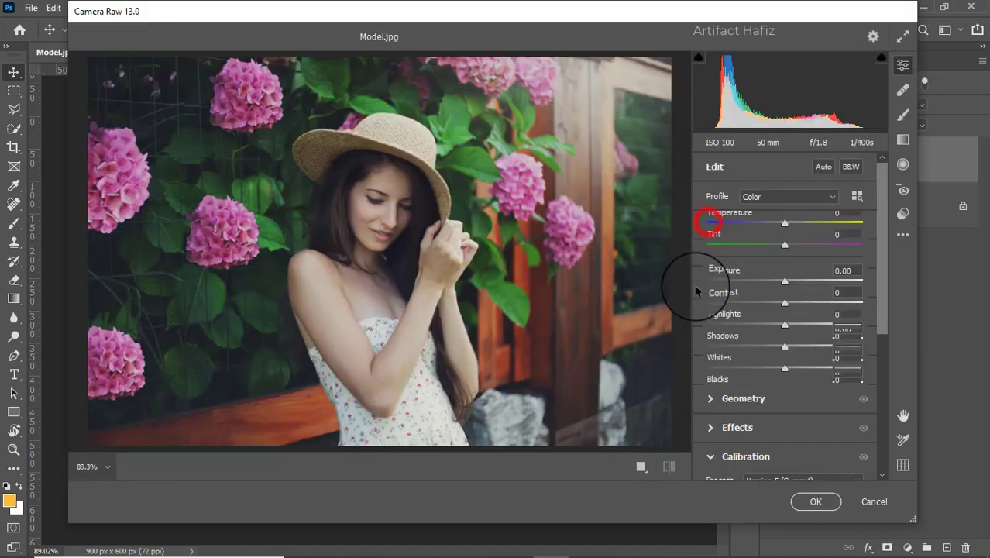
pyautogui.moveTo(784, 345); pyautogui.dragTo(855, 350)
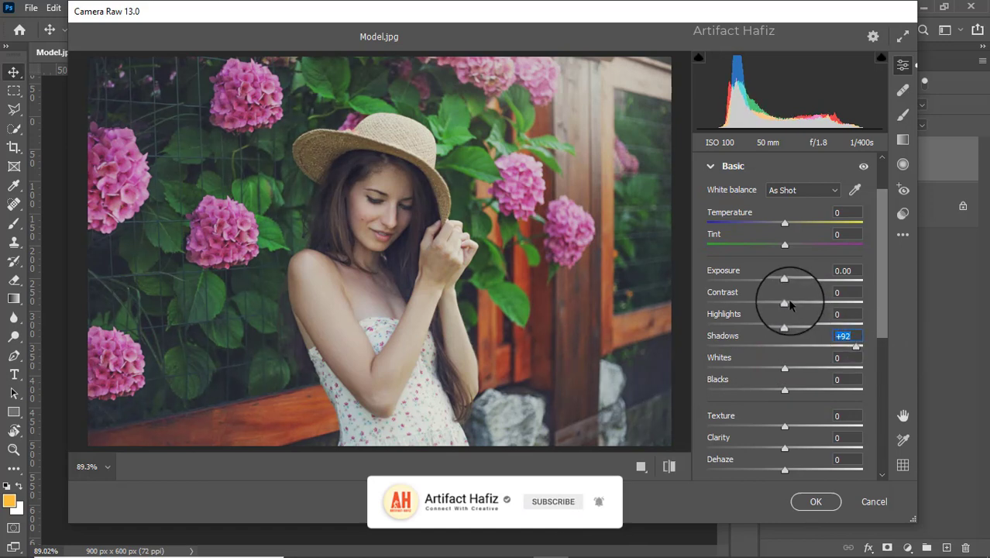
pyautogui.moveTo(784, 367)
pyautogui.mouseDown()
pyautogui.moveTo(829, 370)
pyautogui.moveTo(819, 370)
pyautogui.mouseUp()
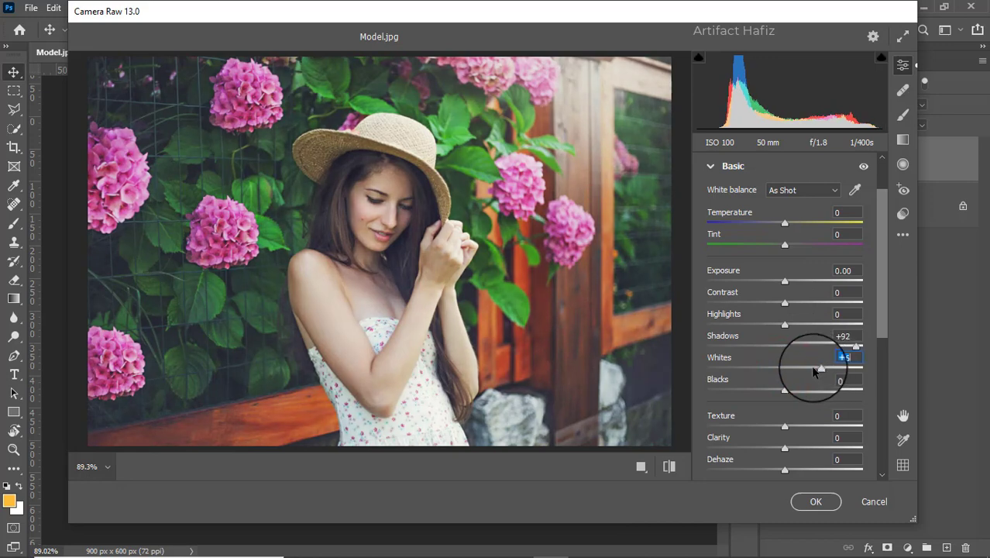
pyautogui.moveTo(784, 324); pyautogui.dragTo(748, 336)
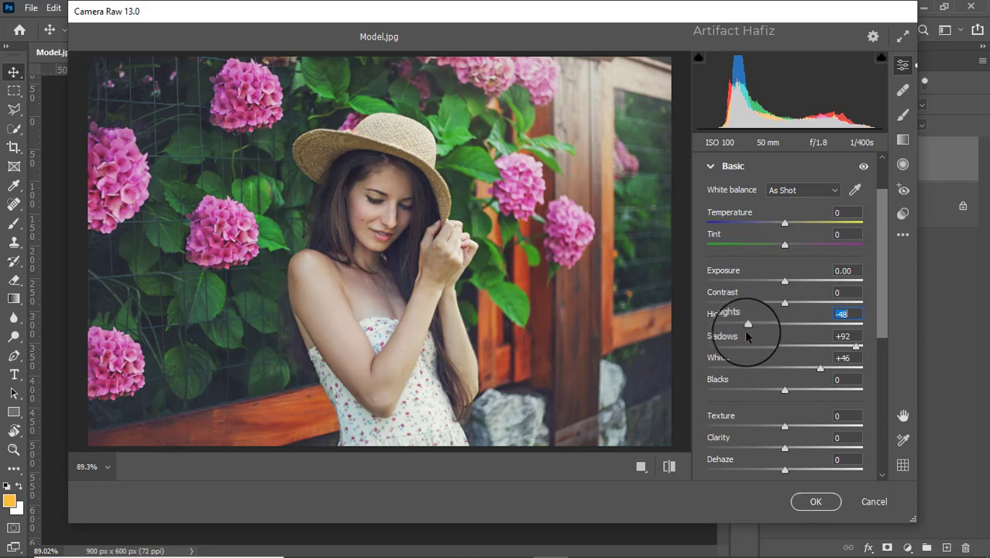
pyautogui.scroll(-2, 748, 335)
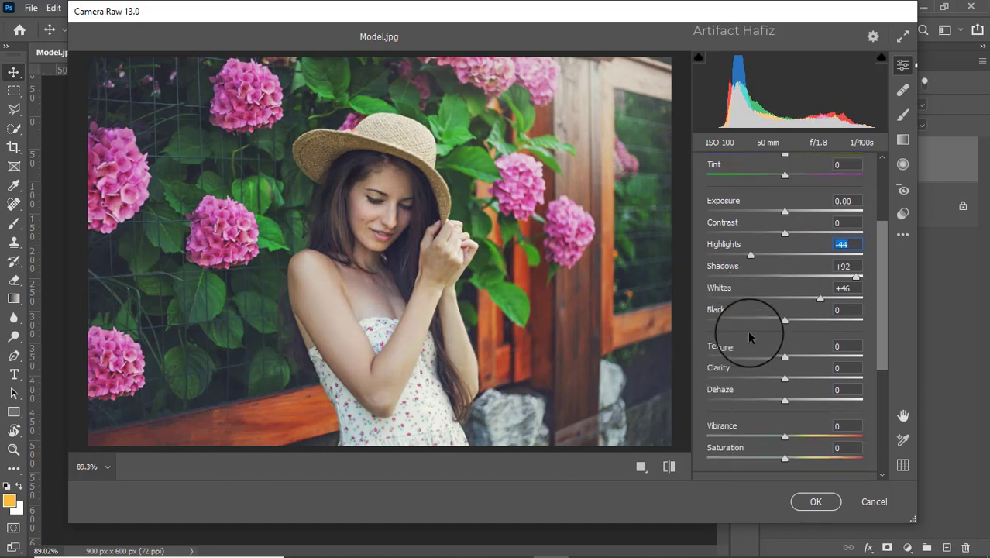
pyautogui.moveTo(782, 324)
pyautogui.mouseDown()
pyautogui.moveTo(798, 333)
pyautogui.moveTo(780, 356)
pyautogui.moveTo(787, 378)
pyautogui.mouseUp()
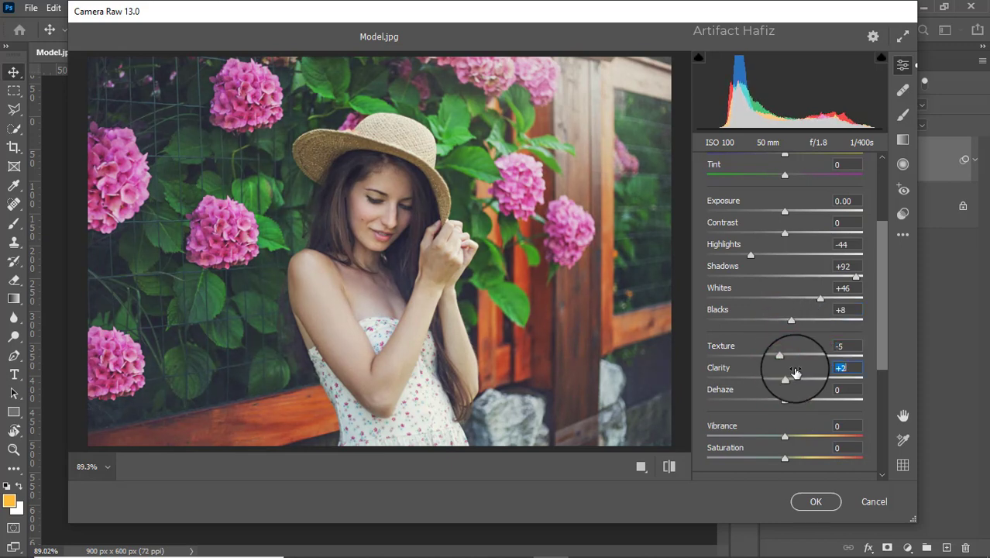
pyautogui.scroll(-2, 792, 364)
pyautogui.scroll(-1, 793, 364)
pyautogui.scroll(-1, 713, 375)
# Add an S-shaped tone curve and lift the Blue channel black point to 12.
pyautogui.click(708, 345)
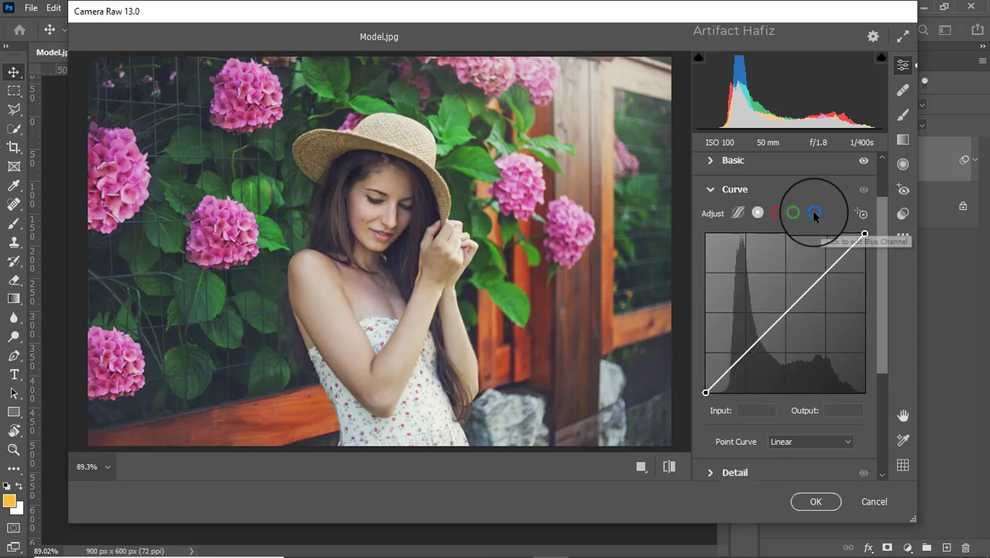
pyautogui.click(747, 354)
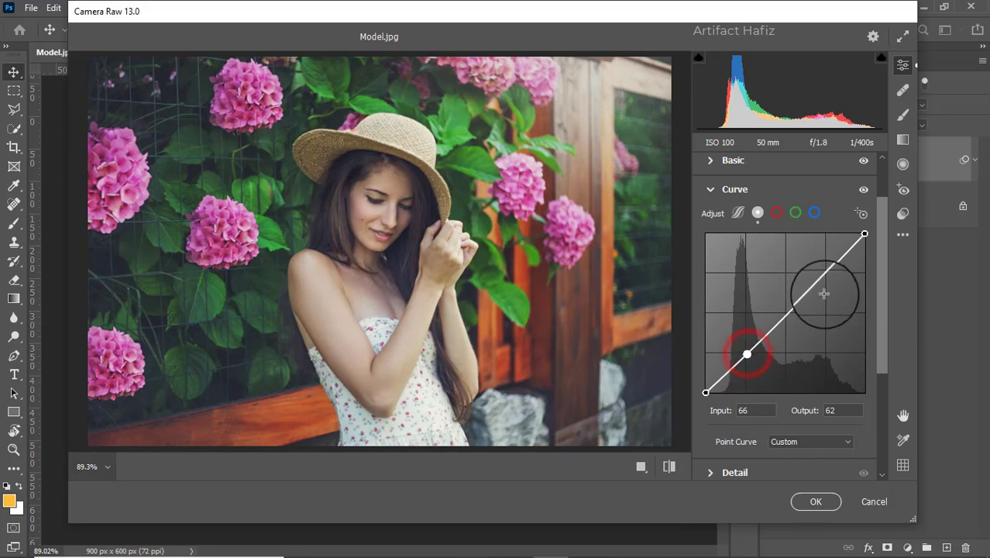
pyautogui.click(826, 268)
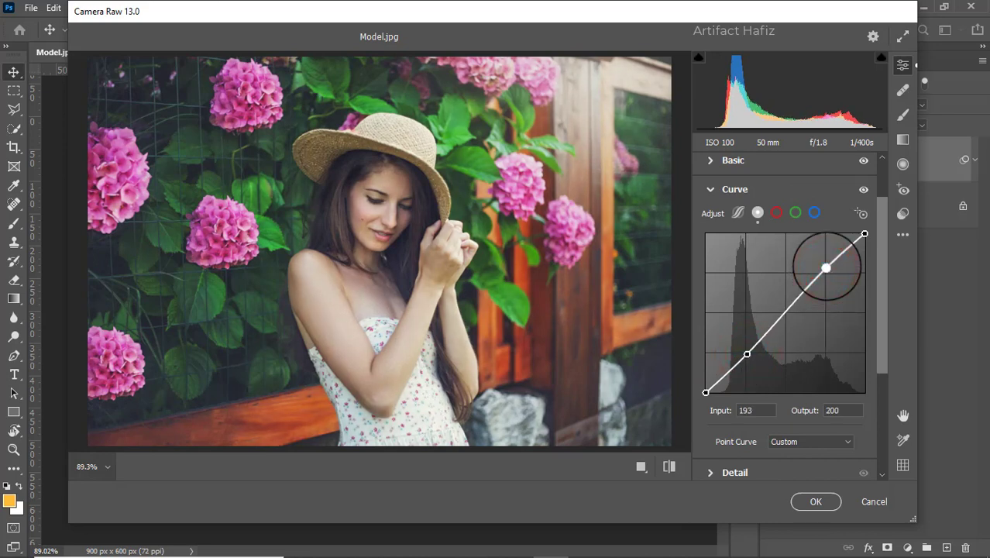
pyautogui.click(814, 212)
pyautogui.click(705, 393)
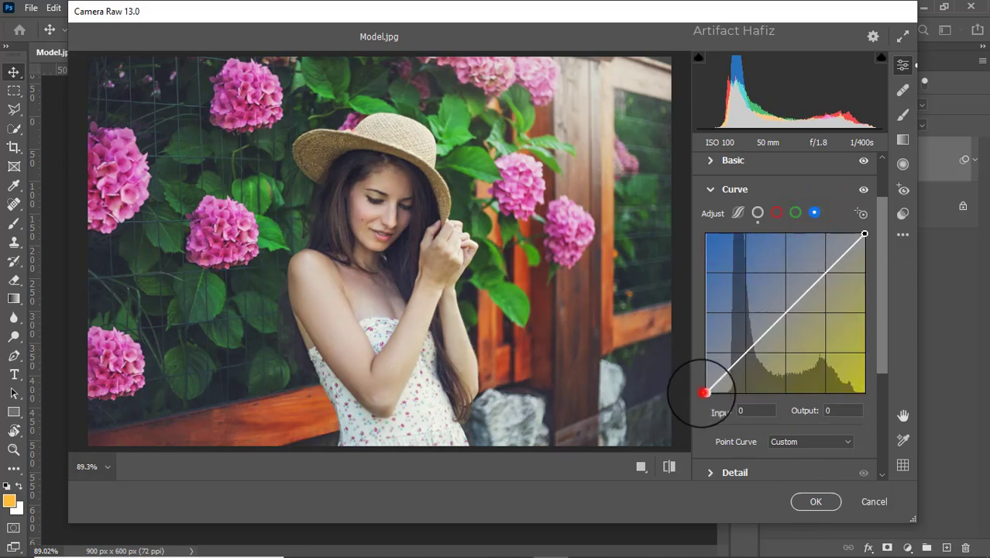
pyautogui.moveTo(705, 393); pyautogui.dragTo(705, 385)
# In Detail, set Noise Reduction to 12 and Sharpening to 10.
pyautogui.scroll(-3, 777, 302)
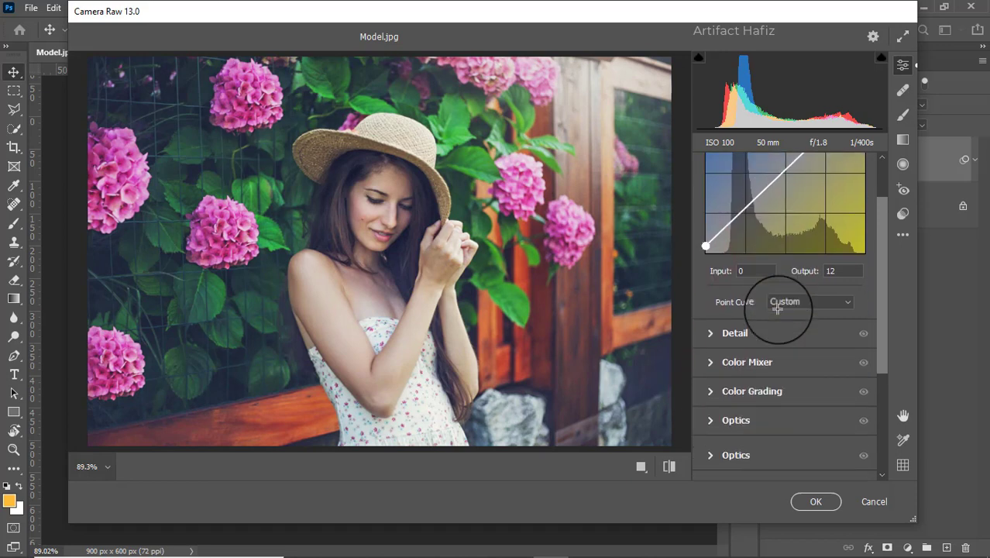
pyautogui.click(724, 333)
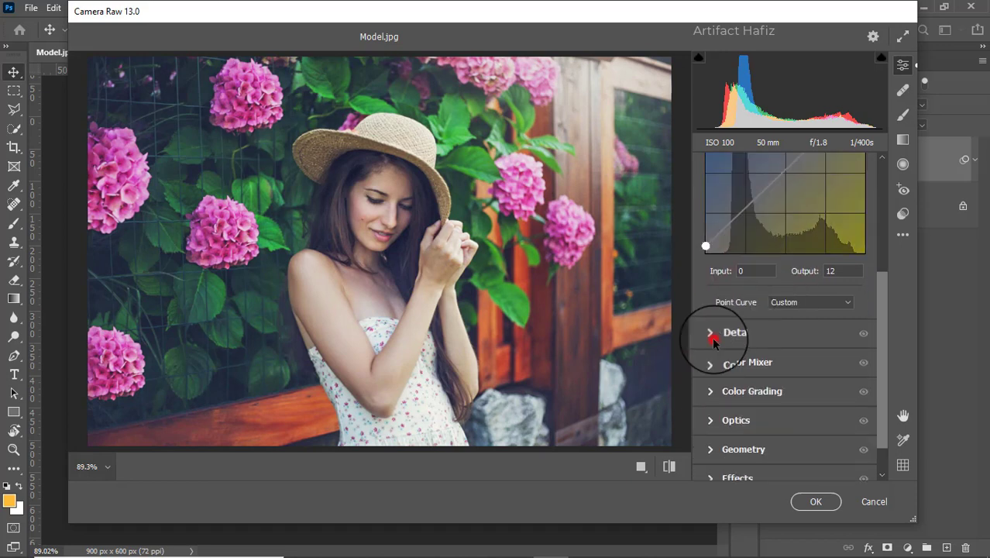
pyautogui.moveTo(706, 346)
pyautogui.mouseDown()
pyautogui.moveTo(782, 345)
pyautogui.moveTo(724, 351)
pyautogui.mouseUp()
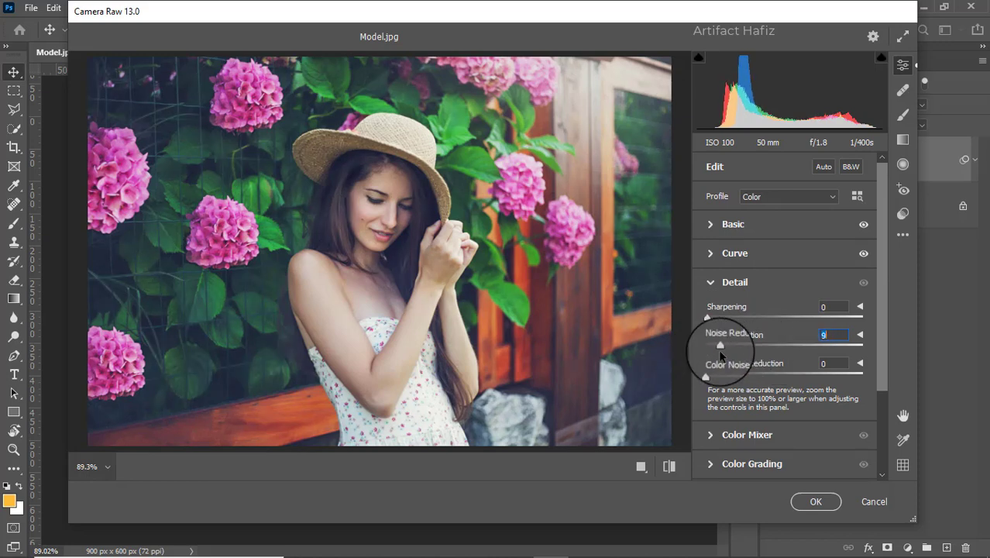
pyautogui.moveTo(706, 317); pyautogui.dragTo(718, 324)
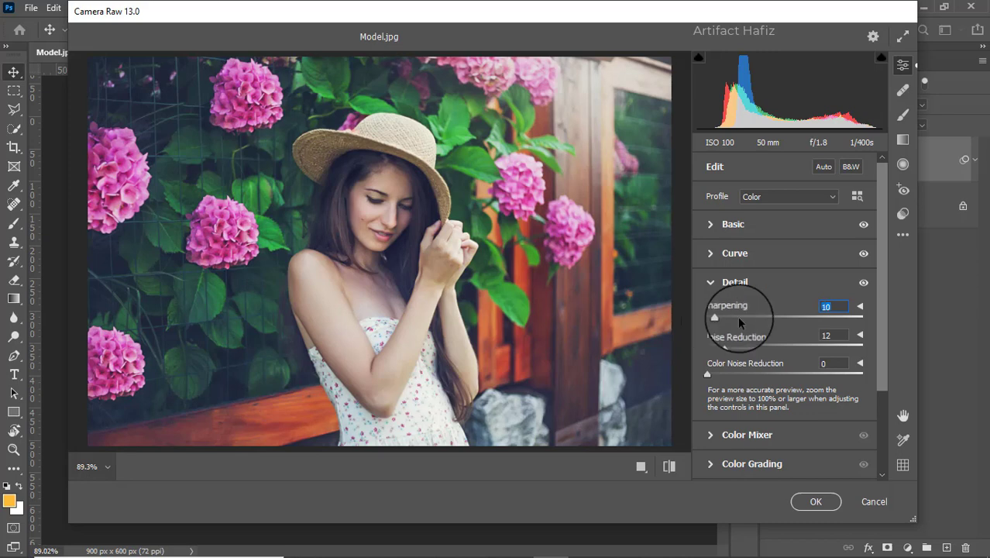
pyautogui.scroll(-1, 732, 309)
pyautogui.scroll(-2, 727, 302)
# In Color Mixer Saturation, boost oranges and reds, adjust yellows, and set aquas to +25.
pyautogui.click(709, 330)
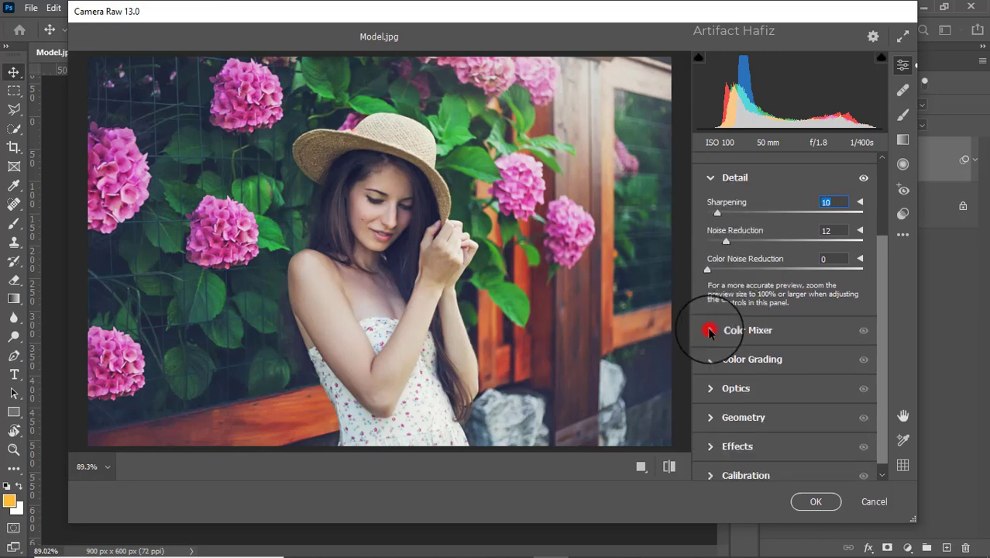
pyautogui.click(752, 244)
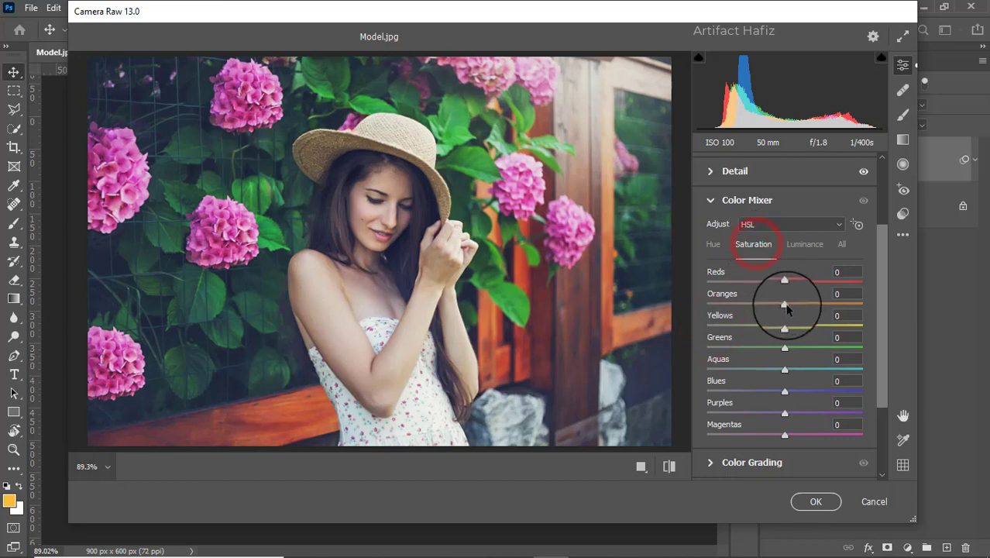
pyautogui.moveTo(786, 308)
pyautogui.mouseDown()
pyautogui.moveTo(821, 305)
pyautogui.moveTo(808, 299)
pyautogui.moveTo(798, 316)
pyautogui.mouseUp()
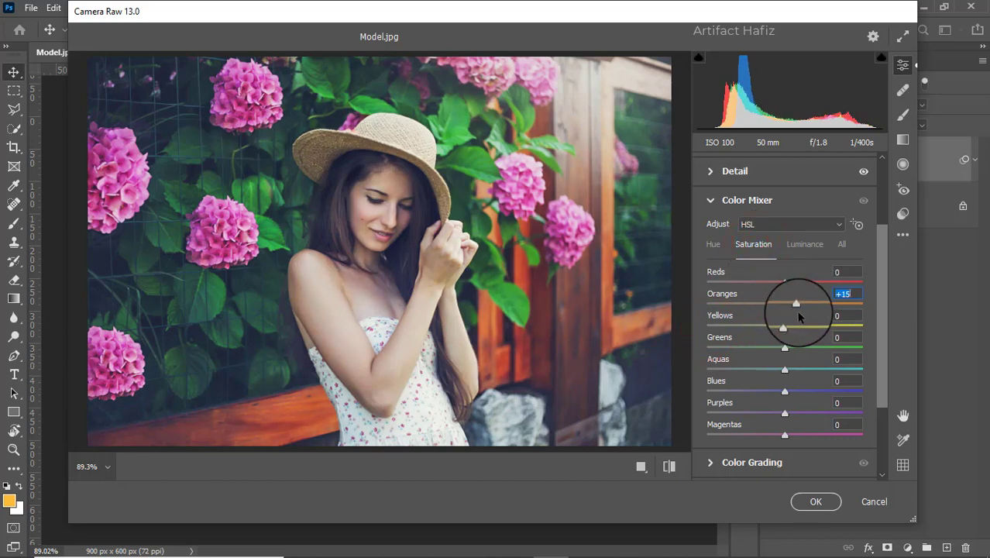
pyautogui.moveTo(784, 282)
pyautogui.mouseDown()
pyautogui.moveTo(813, 283)
pyautogui.moveTo(800, 281)
pyautogui.mouseUp()
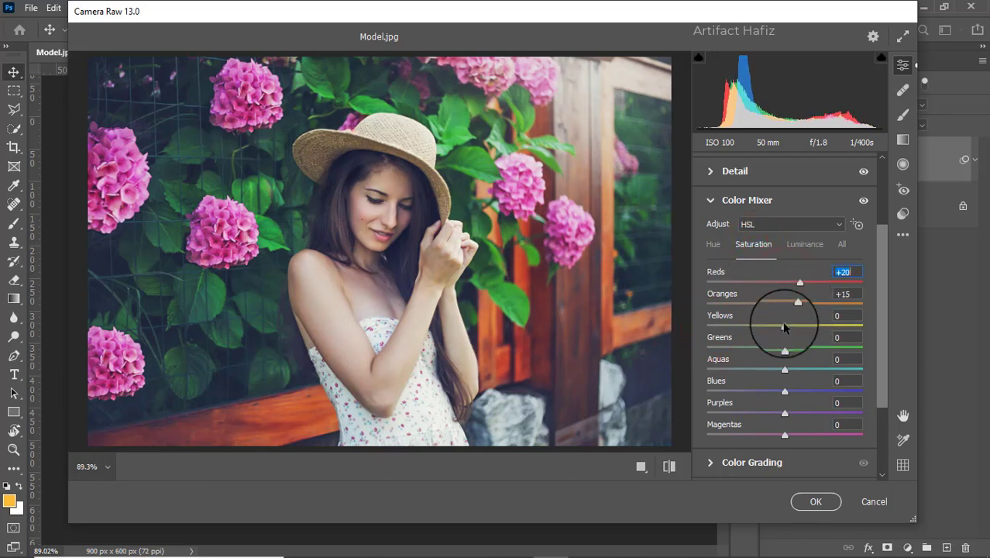
pyautogui.moveTo(784, 325)
pyautogui.mouseDown()
pyautogui.moveTo(734, 326)
pyautogui.moveTo(829, 316)
pyautogui.moveTo(735, 346)
pyautogui.mouseUp()
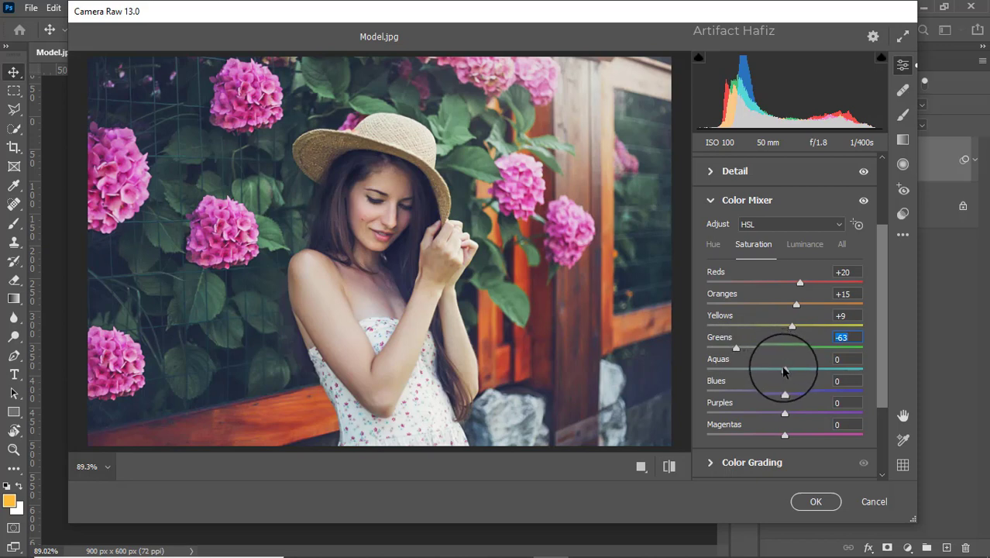
pyautogui.click(783, 369)
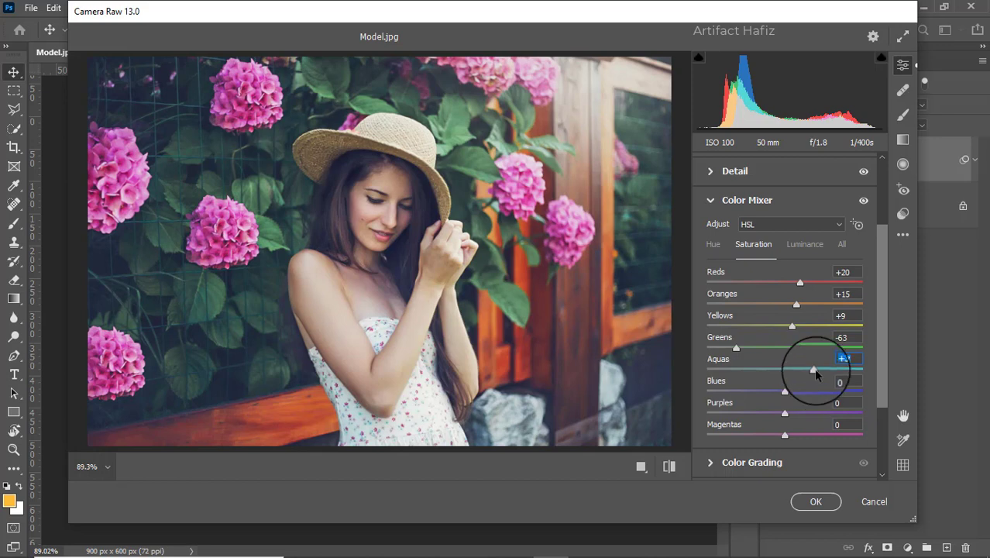
pyautogui.moveTo(813, 368)
pyautogui.mouseDown()
pyautogui.moveTo(762, 372)
pyautogui.moveTo(804, 370)
pyautogui.moveTo(828, 393)
pyautogui.moveTo(704, 395)
pyautogui.mouseUp()
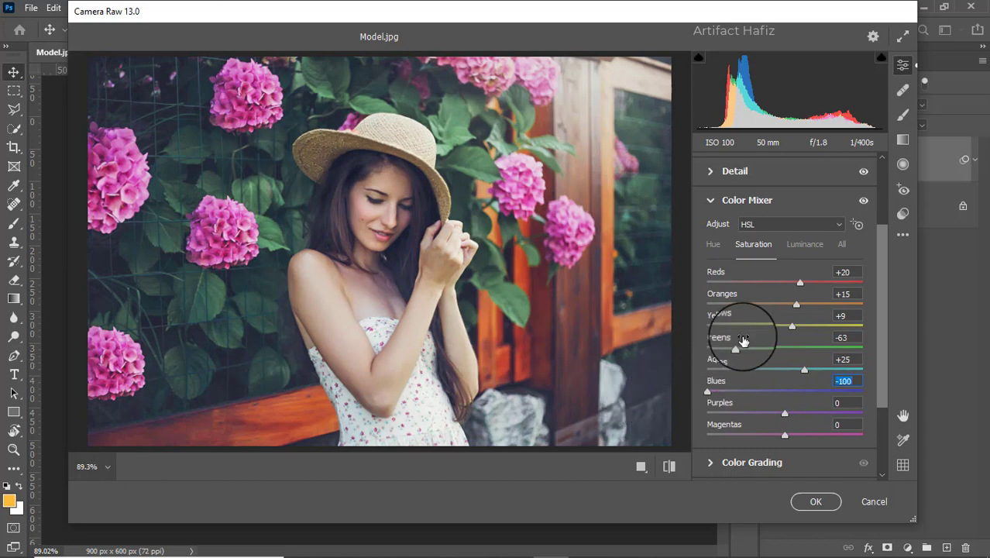
pyautogui.scroll(-1, 762, 337)
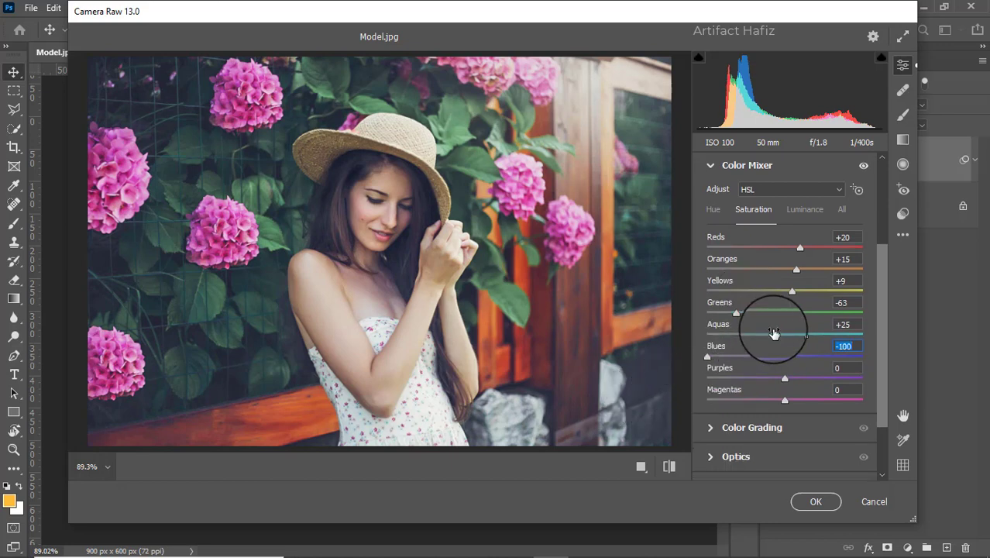
# Set Reds luminance +19, Oranges luminance +5, and Greens hue +11.
pyautogui.click(801, 209)
pyautogui.moveTo(783, 269)
pyautogui.mouseDown()
pyautogui.moveTo(807, 247)
pyautogui.moveTo(798, 250)
pyautogui.mouseUp()
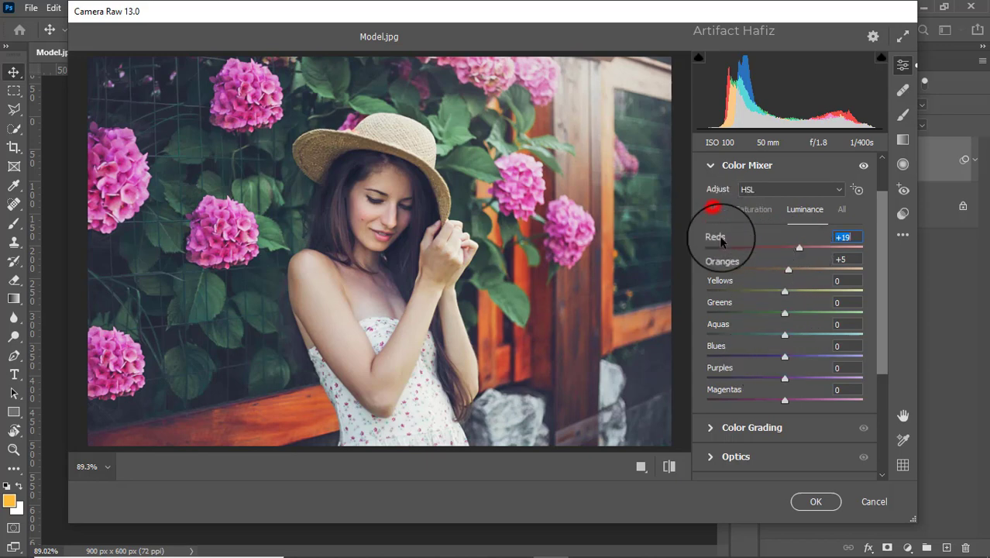
pyautogui.click(712, 209)
pyautogui.moveTo(785, 314)
pyautogui.mouseDown()
pyautogui.moveTo(845, 314)
pyautogui.moveTo(726, 311)
pyautogui.moveTo(789, 316)
pyautogui.mouseUp()
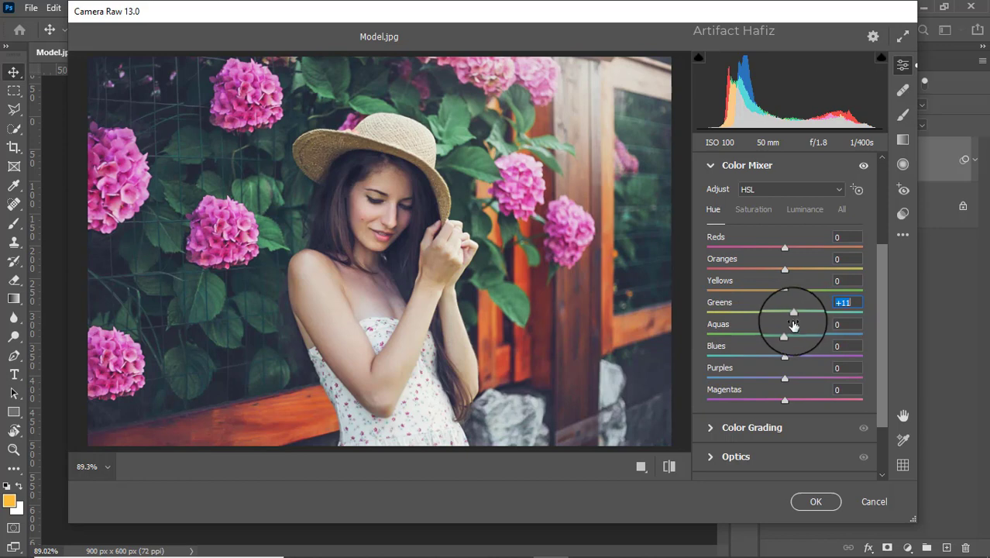
pyautogui.scroll(-2, 794, 331)
# Warm the midtones slightly with the Color Grading Midtones wheel.
pyautogui.click(707, 356)
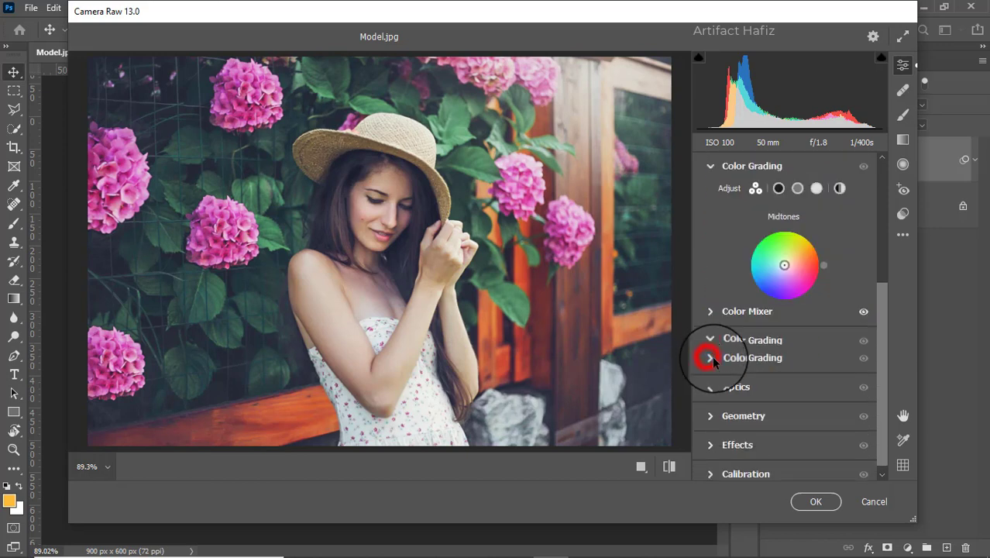
pyautogui.moveTo(783, 267)
pyautogui.mouseDown()
pyautogui.moveTo(834, 267)
pyautogui.moveTo(833, 252)
pyautogui.moveTo(762, 205)
pyautogui.moveTo(834, 234)
pyautogui.moveTo(819, 220)
pyautogui.mouseUp()
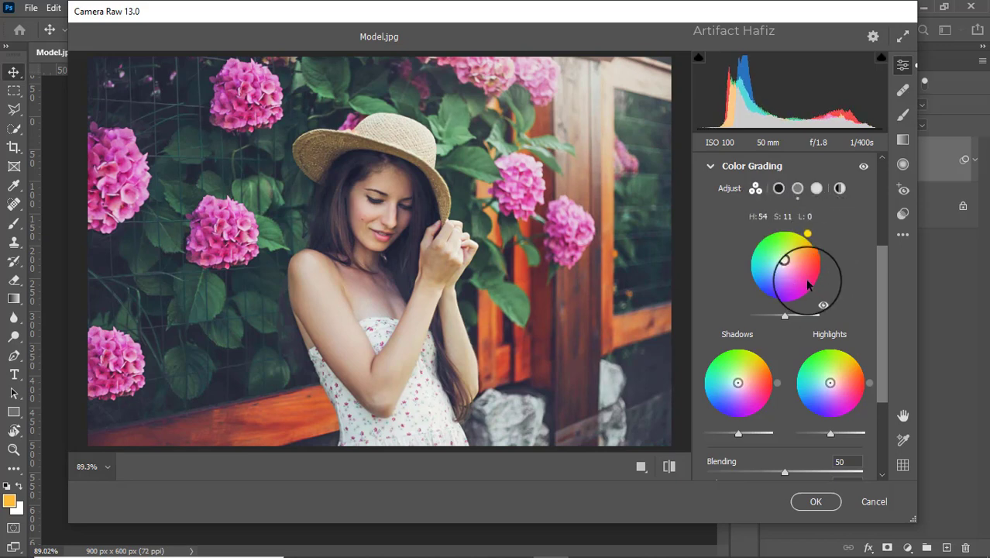
pyautogui.scroll(-4, 824, 283)
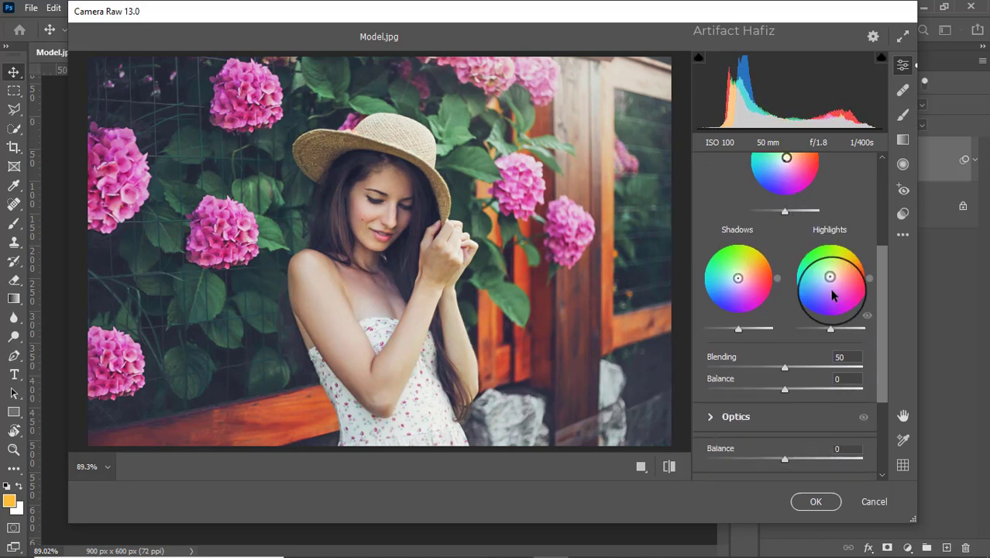
pyautogui.scroll(-1, 824, 292)
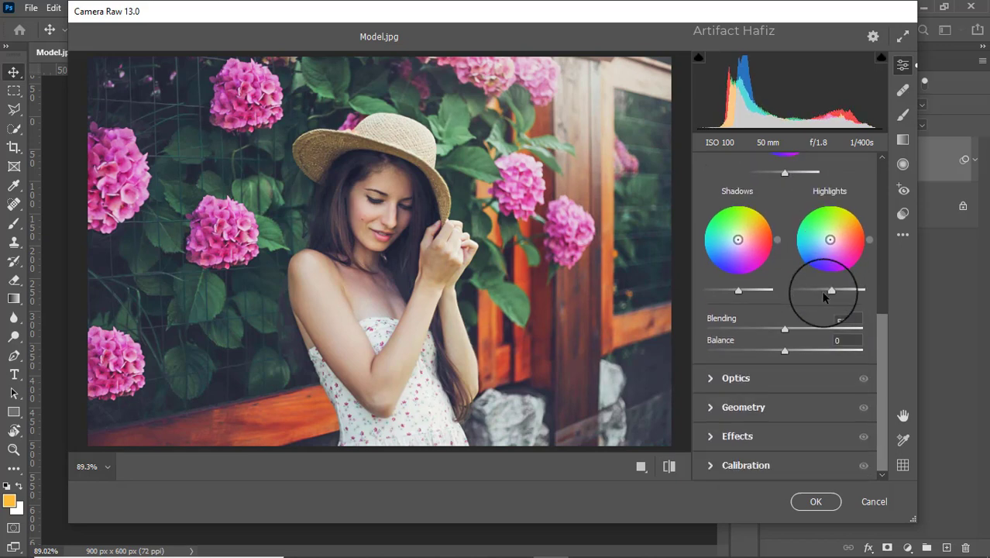
# Add a -11 vignette with Feather 100 and Roundness +100.
pyautogui.click(714, 437)
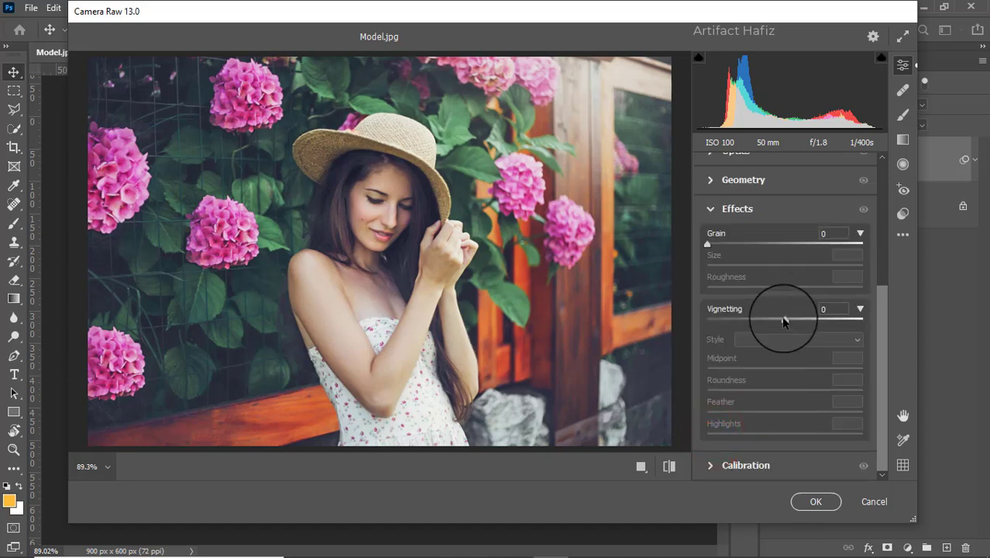
pyautogui.moveTo(783, 319); pyautogui.dragTo(776, 322)
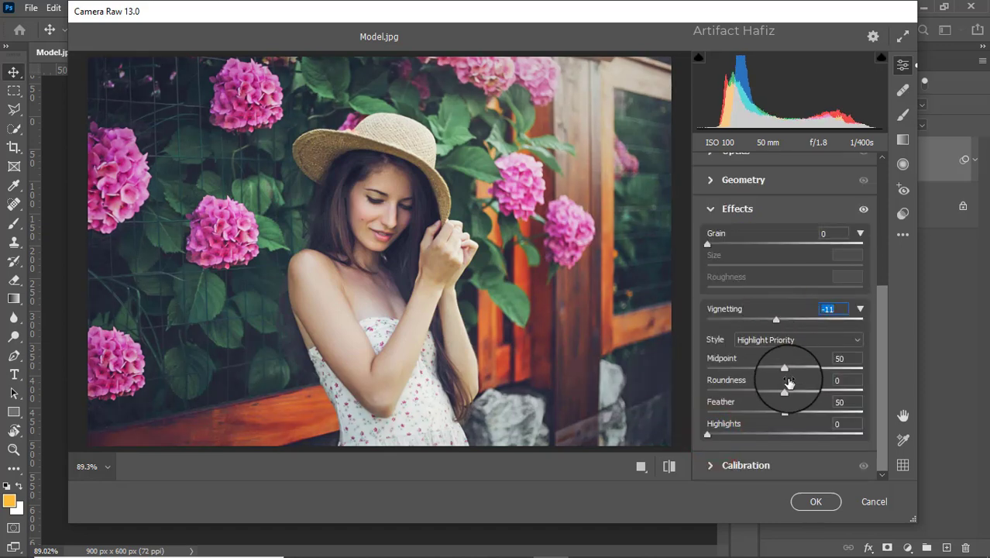
pyautogui.moveTo(784, 412); pyautogui.dragTo(896, 405)
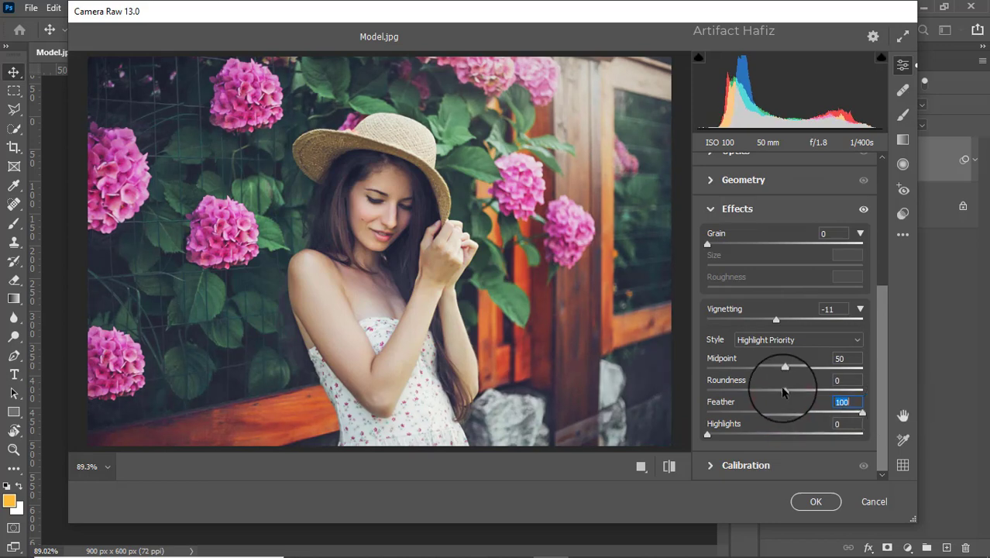
pyautogui.moveTo(784, 390); pyautogui.dragTo(910, 391)
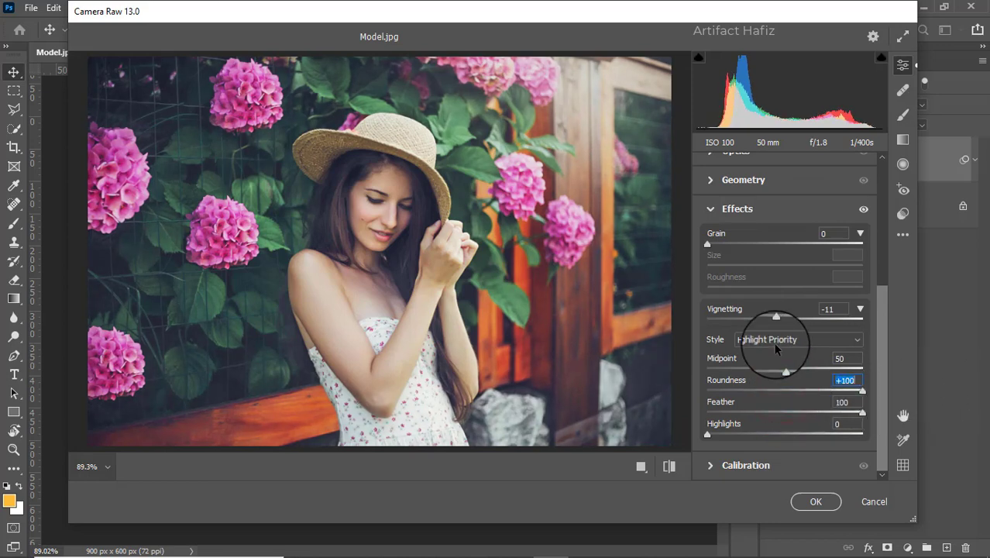
# Set Calibration primary saturation to Red -4, Green +10, Blue +24 and apply the filter.
pyautogui.click(711, 471)
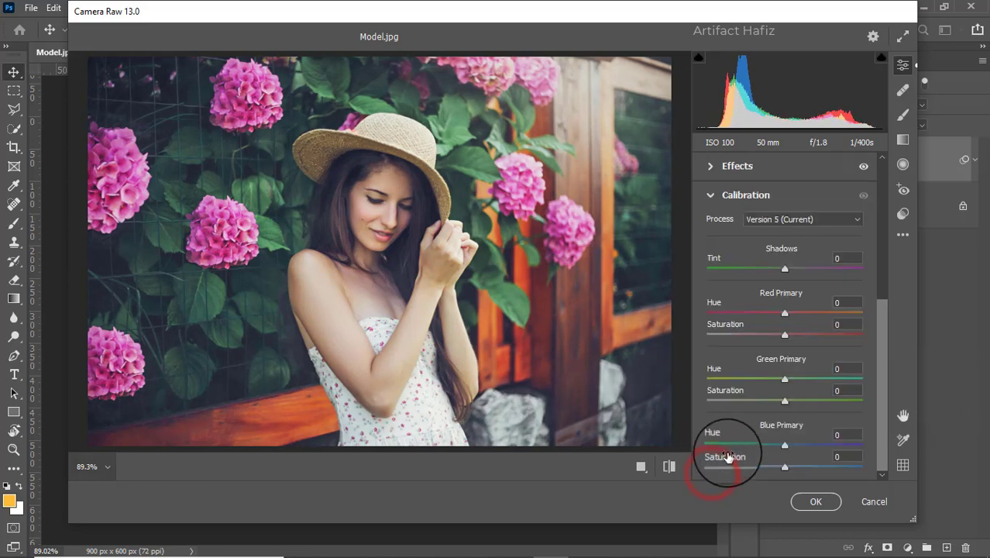
pyautogui.moveTo(782, 335); pyautogui.dragTo(781, 334)
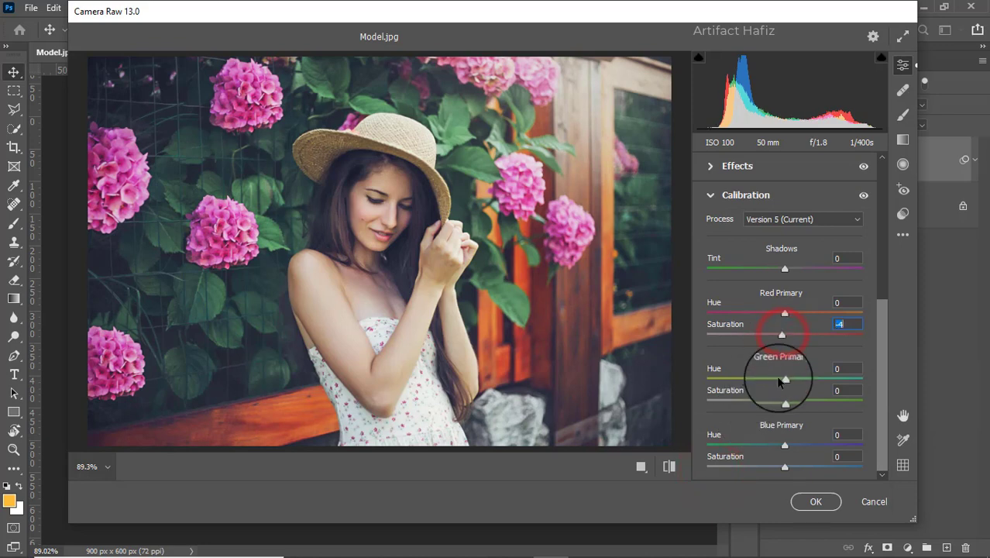
pyautogui.moveTo(784, 399); pyautogui.dragTo(778, 400)
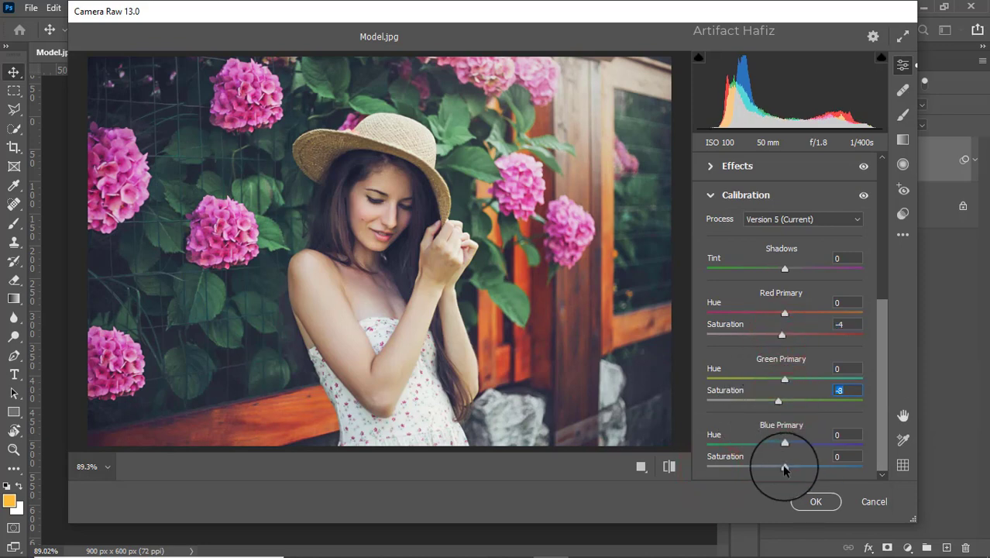
pyautogui.moveTo(785, 467); pyautogui.dragTo(803, 467)
pyautogui.moveTo(778, 399); pyautogui.dragTo(801, 408)
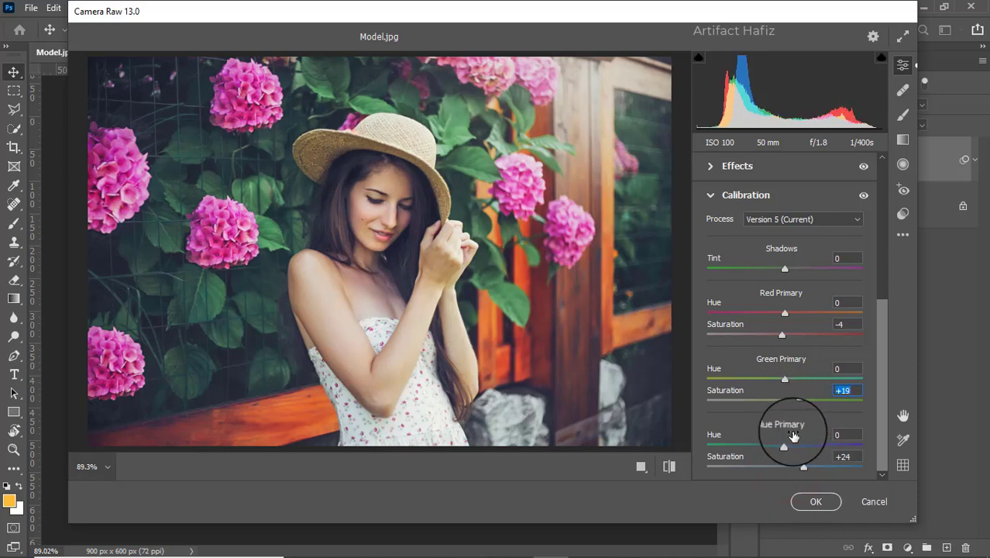
pyautogui.moveTo(798, 400); pyautogui.dragTo(796, 402)
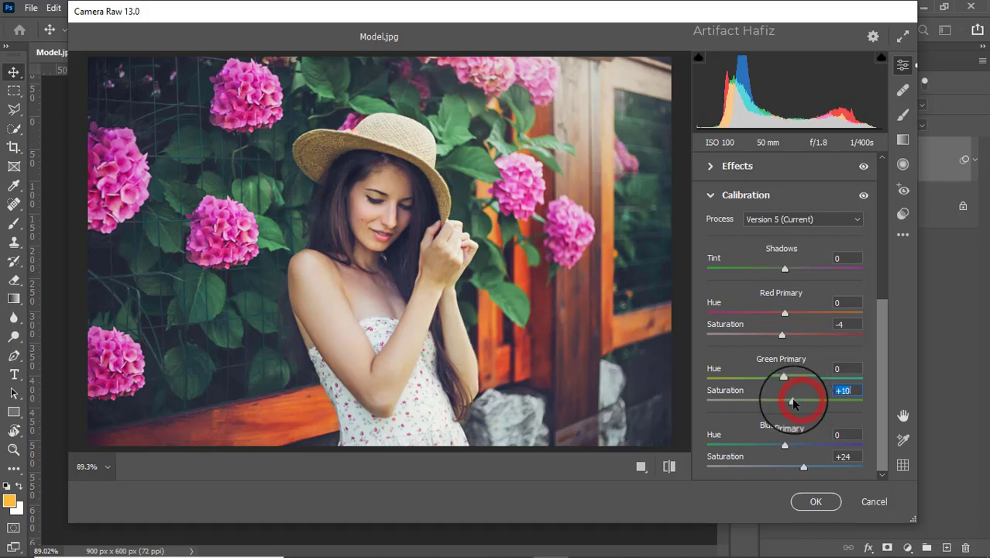
pyautogui.click(809, 499)
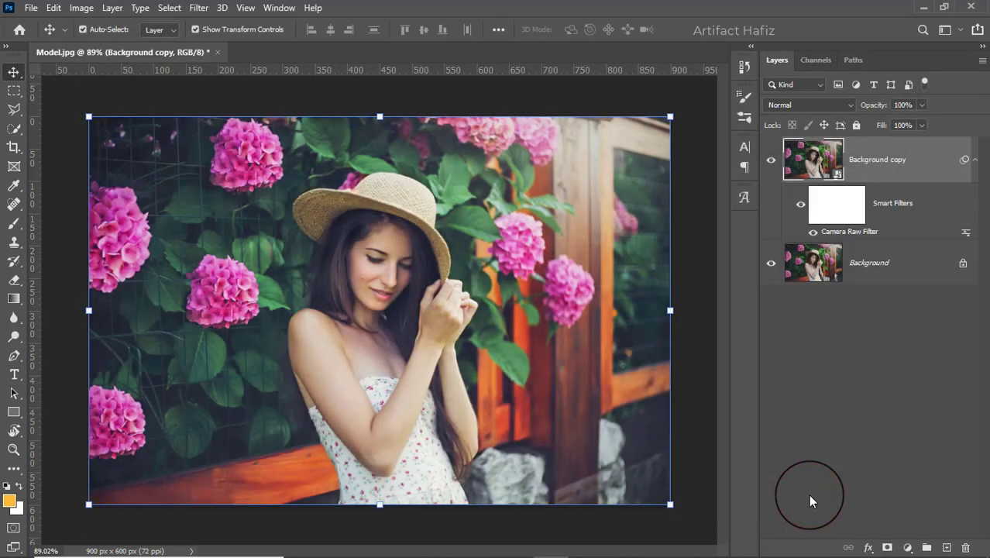
# Compare against the original, then add a Curves layer with a slightly nudged black point.
pyautogui.click(771, 160)
pyautogui.click(770, 159)
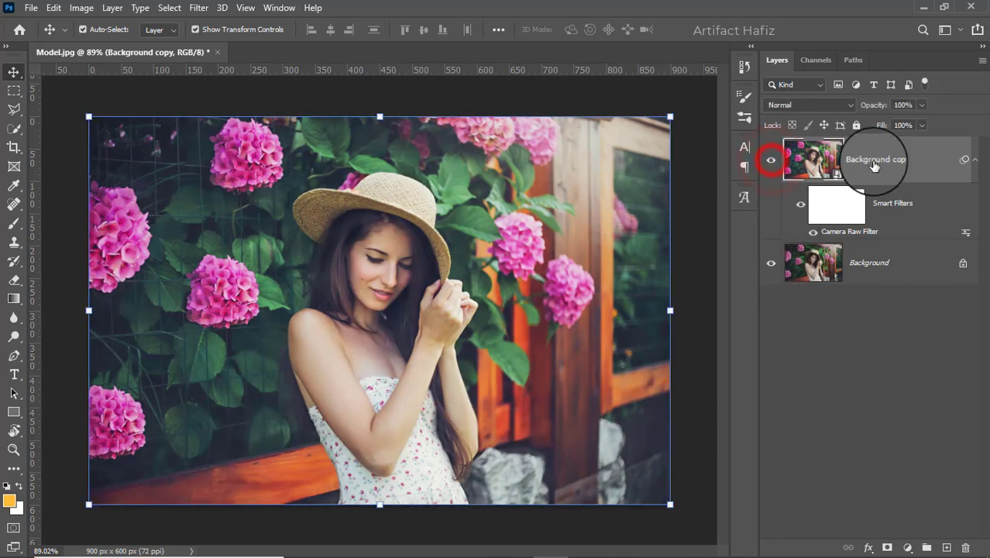
pyautogui.click(894, 160)
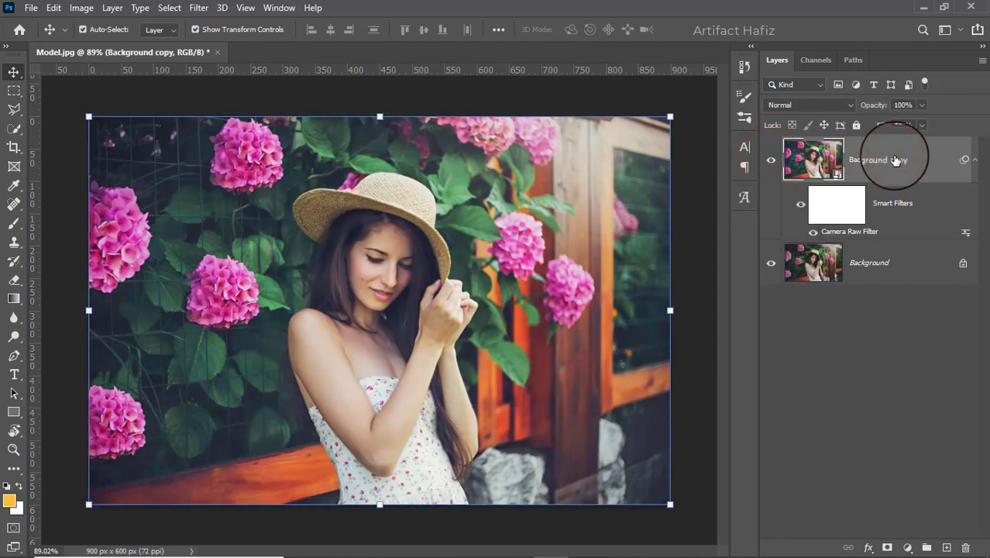
pyautogui.click(908, 546)
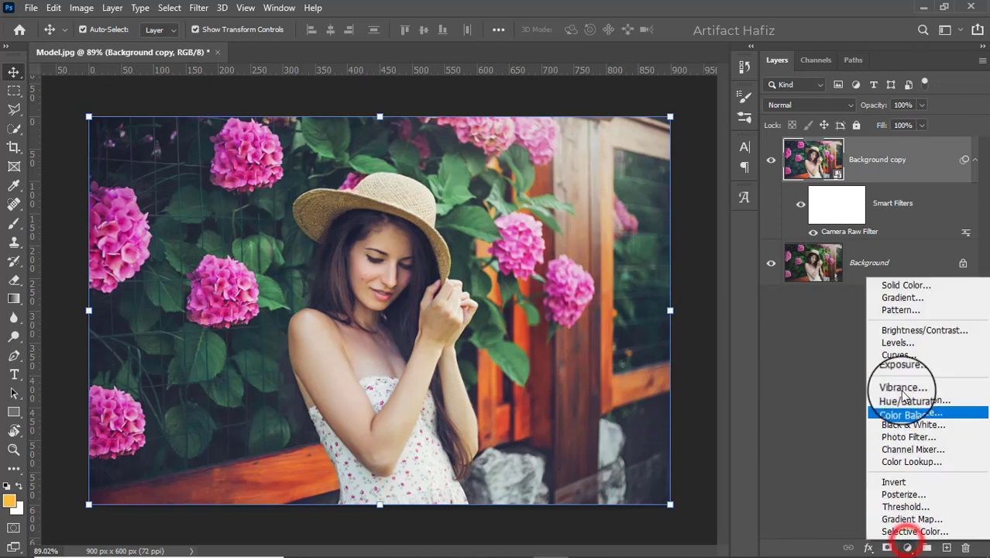
pyautogui.click(897, 354)
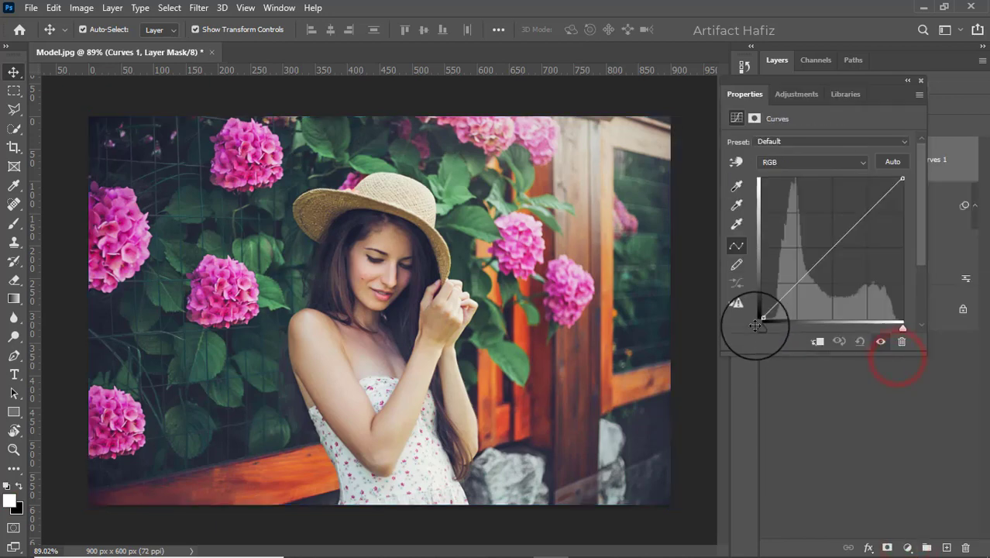
pyautogui.click(759, 317)
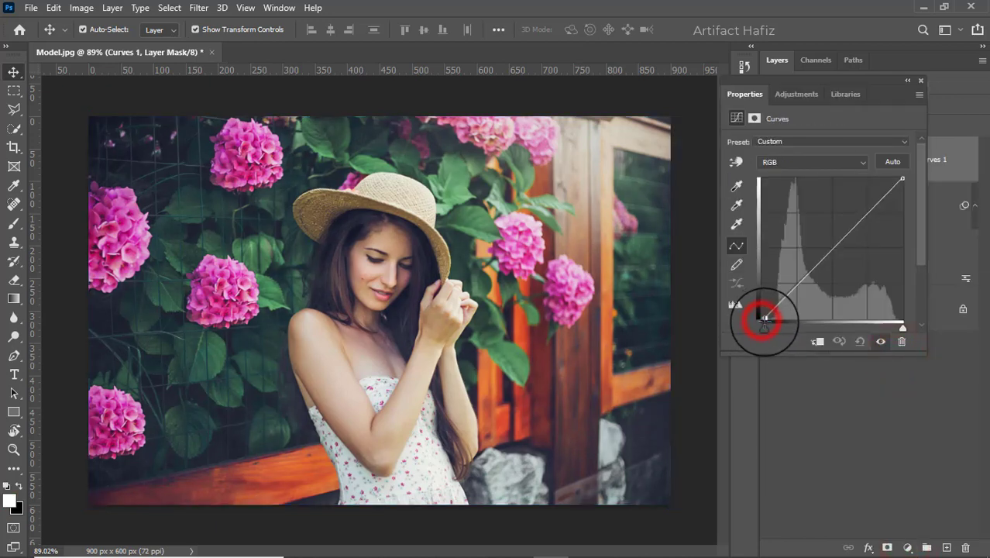
pyautogui.click(921, 82)
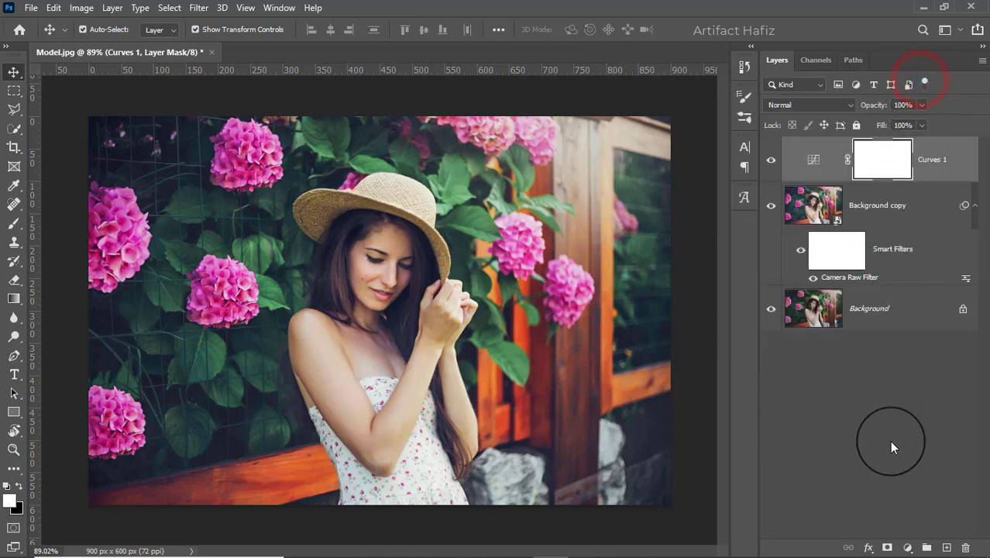
# Add a Fuji ETERNA 250D Kodak 2395 Color Lookup layer at 8% opacity.
pyautogui.click(908, 540)
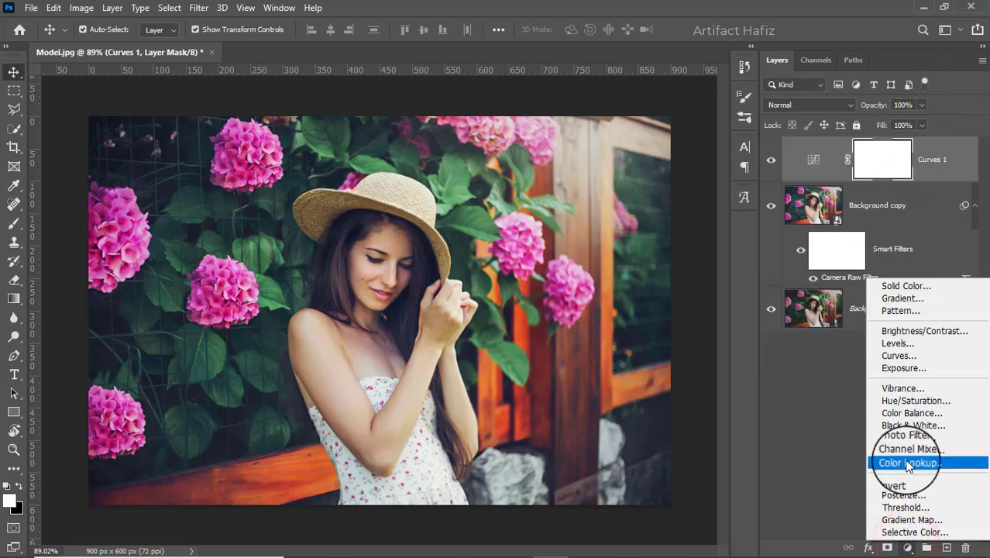
pyautogui.click(906, 457)
pyautogui.click(817, 143)
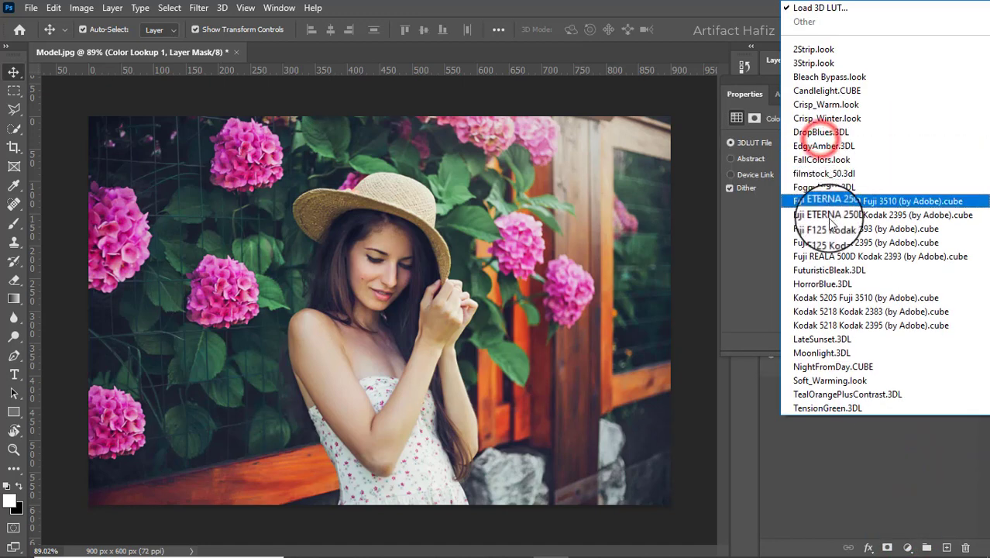
pyautogui.click(828, 215)
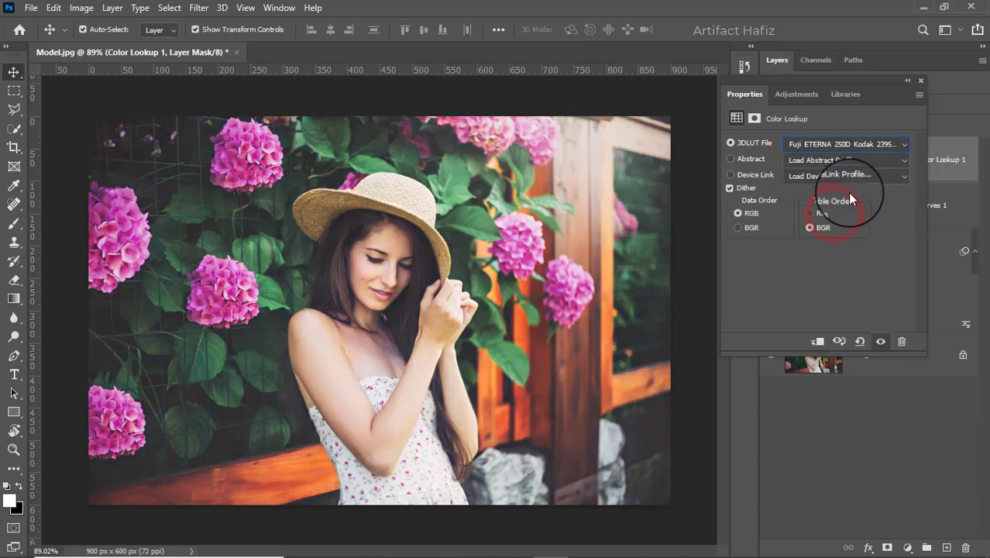
pyautogui.click(919, 81)
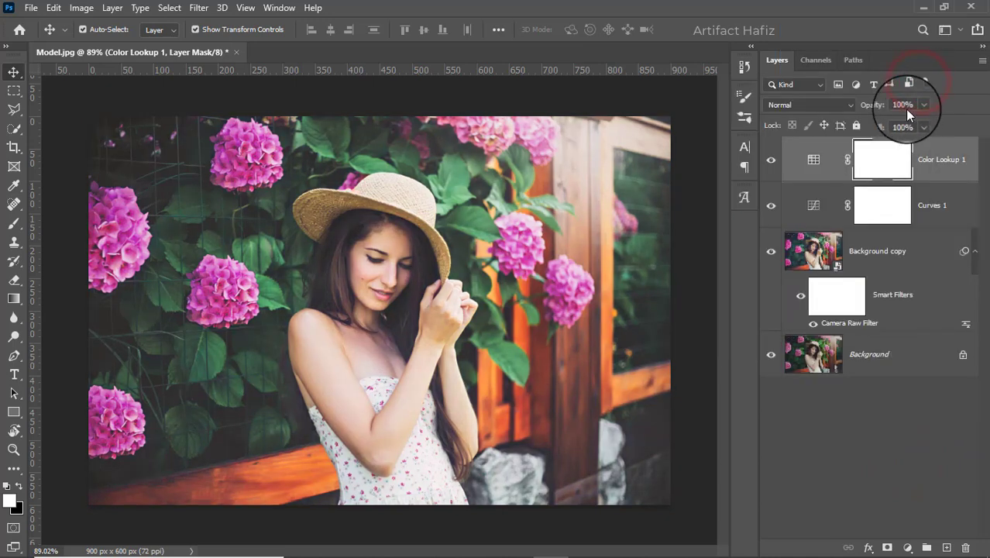
pyautogui.moveTo(864, 124); pyautogui.dragTo(859, 125)
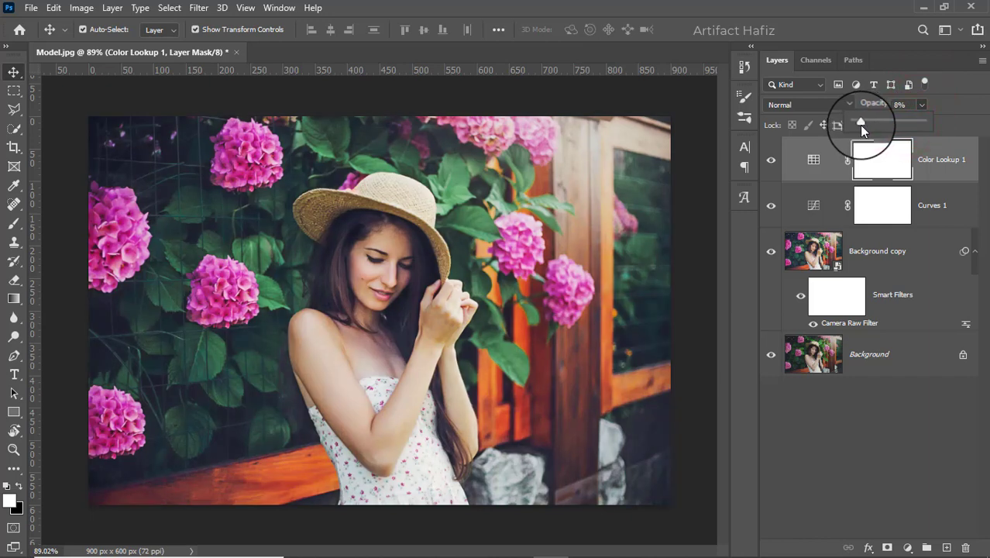
# Add a Levels layer with input white 248 and midtones about 1.04.
pyautogui.click(907, 547)
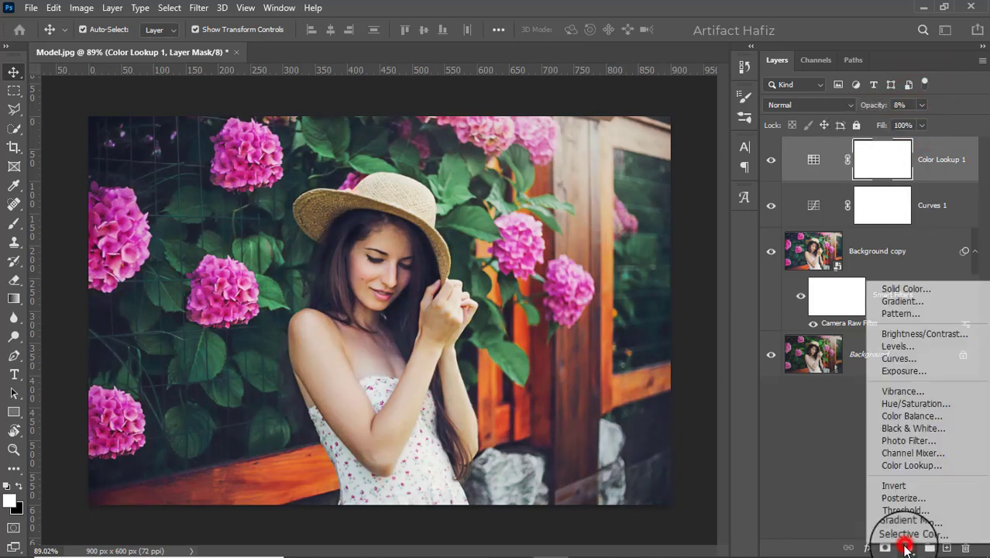
pyautogui.click(903, 346)
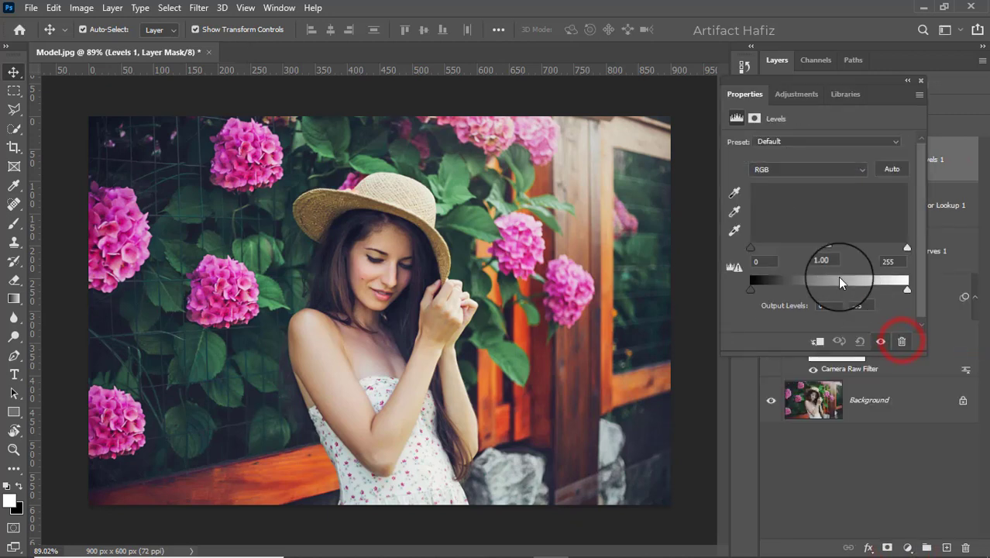
pyautogui.moveTo(906, 248); pyautogui.dragTo(899, 248)
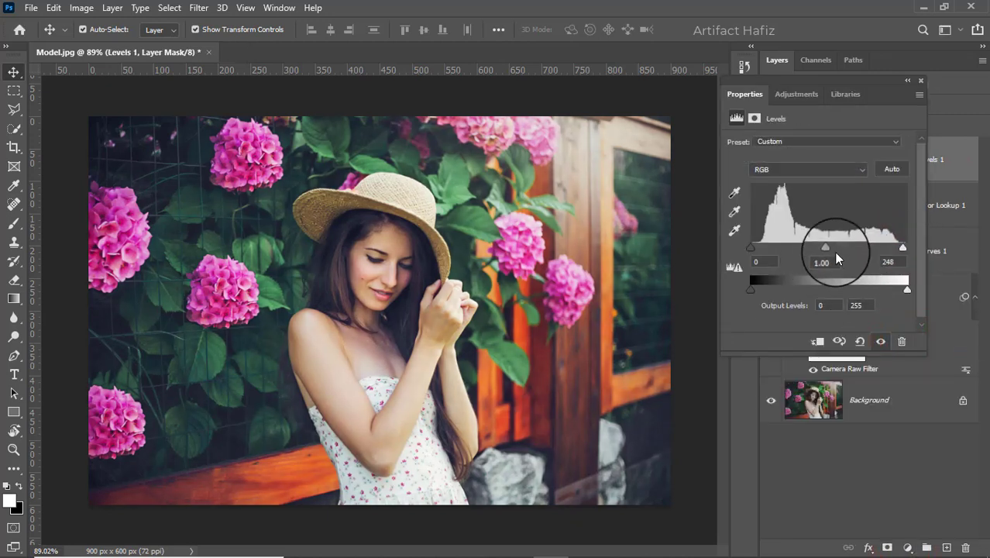
pyautogui.moveTo(826, 247); pyautogui.dragTo(823, 248)
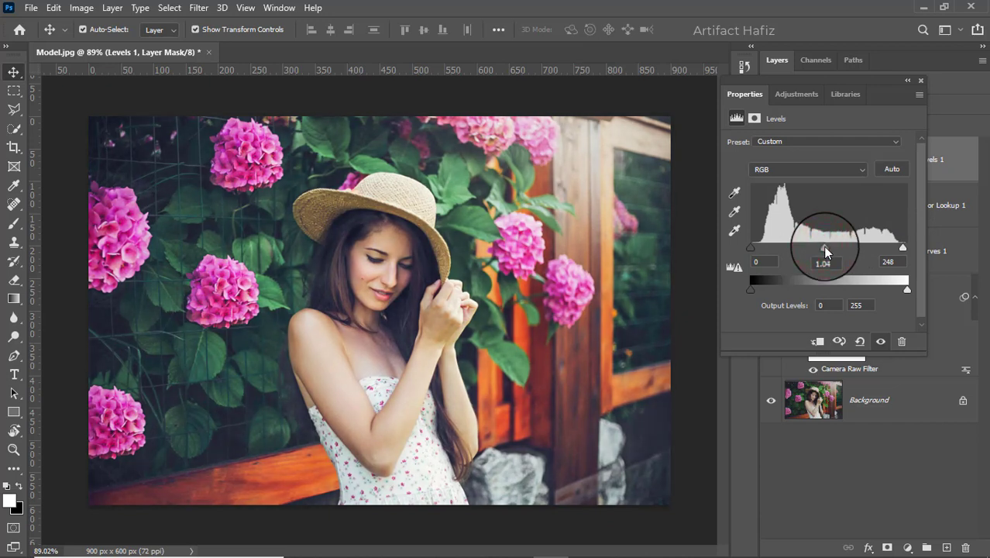
pyautogui.click(920, 82)
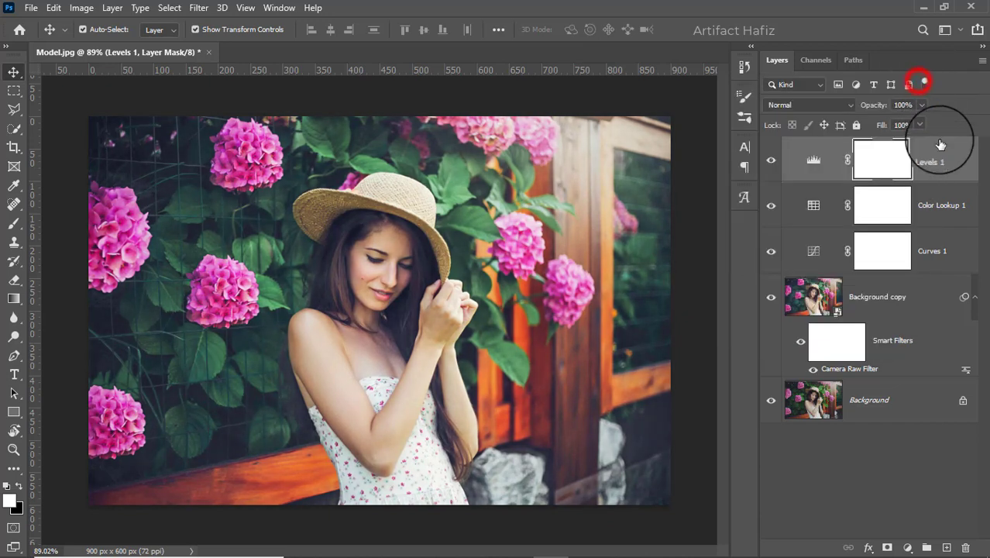
# Stamp all visible layers into Layer 1 and convert it for smart filters.
pyautogui.hotkey('ctrl', 'alt', 'shift', 'e')
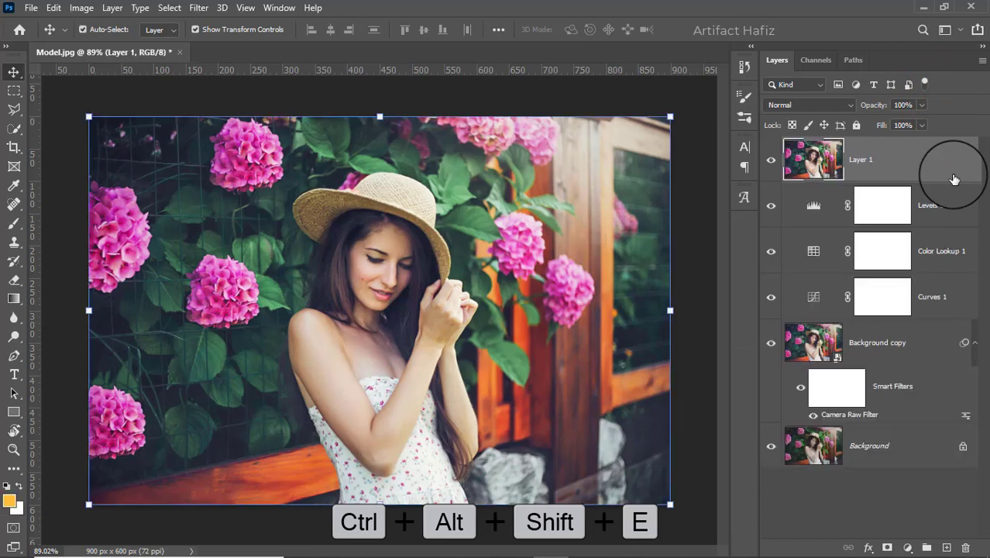
pyautogui.click(195, 8)
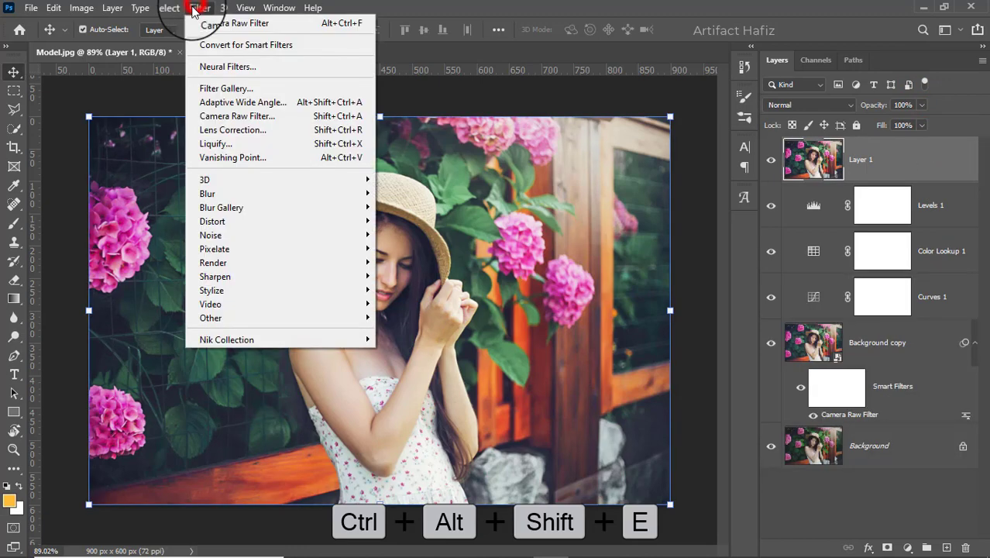
pyautogui.click(206, 45)
# Apply a Camera Raw smart filter with Noise Reduction 100 to Layer 1.
pyautogui.click(198, 8)
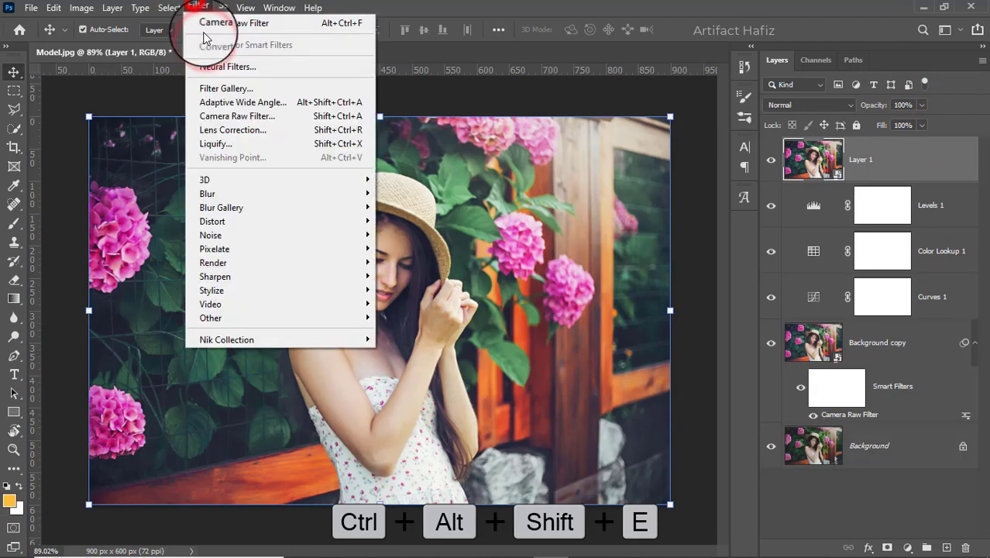
pyautogui.click(243, 117)
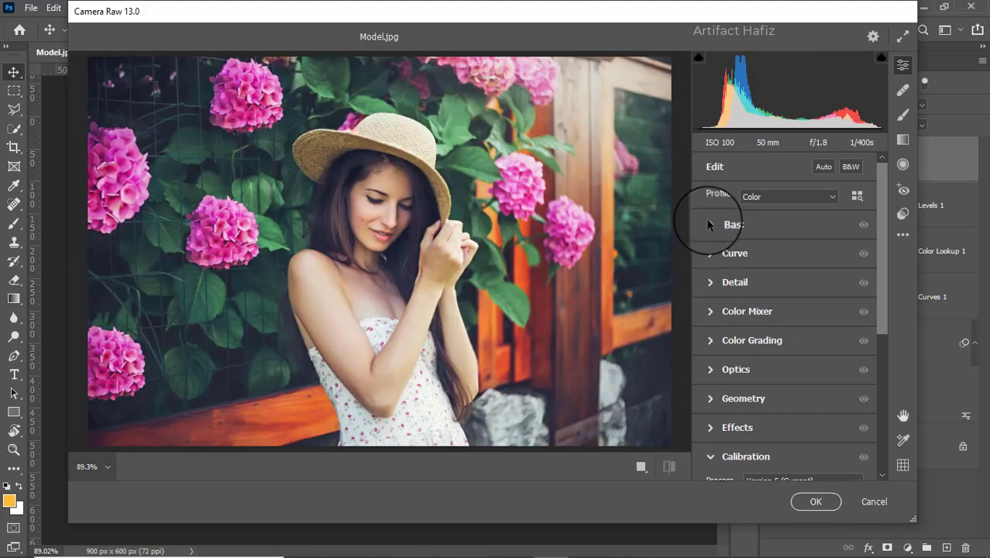
pyautogui.click(710, 283)
pyautogui.write('100')
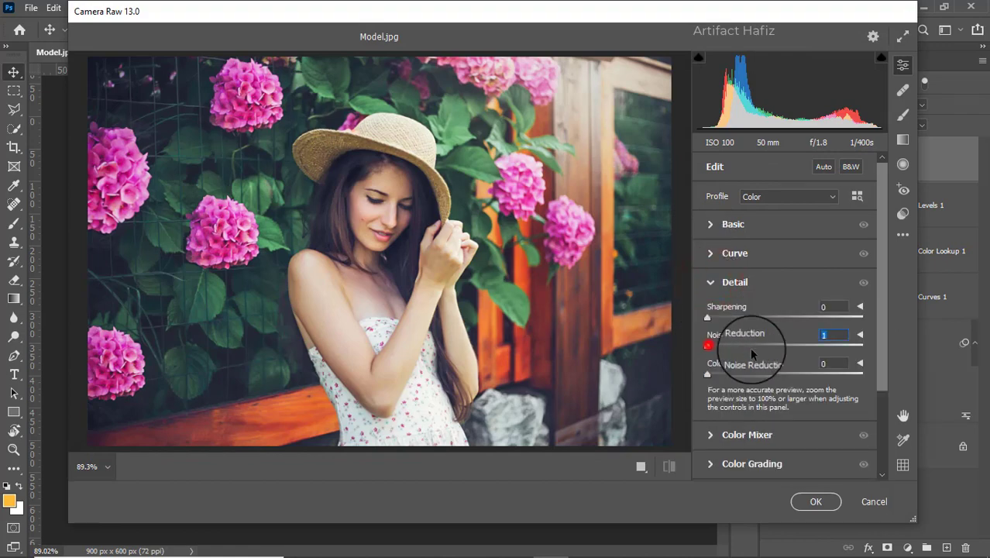
pyautogui.click(815, 502)
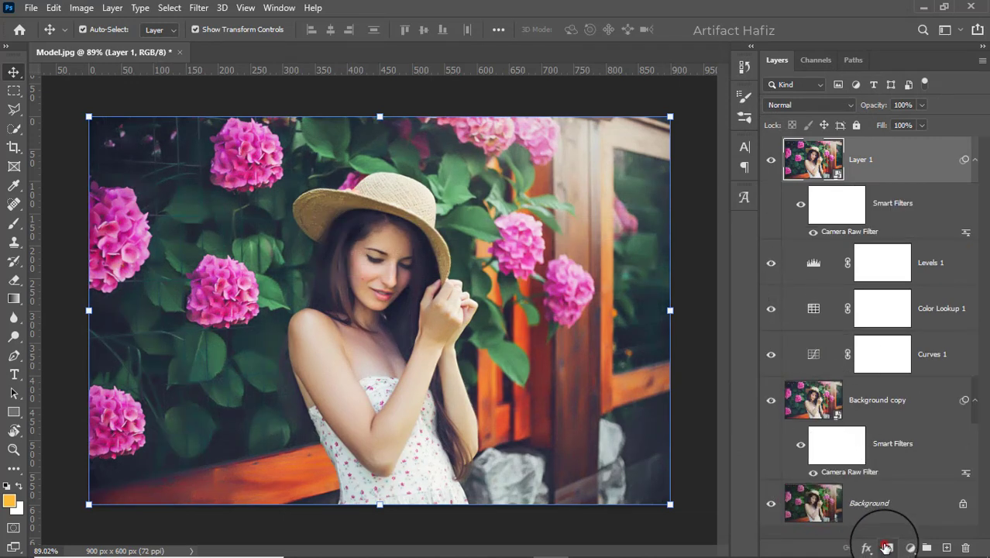
# Add a layer mask to Layer 1 and set up a black 175 px soft round brush.
pyautogui.click(885, 546)
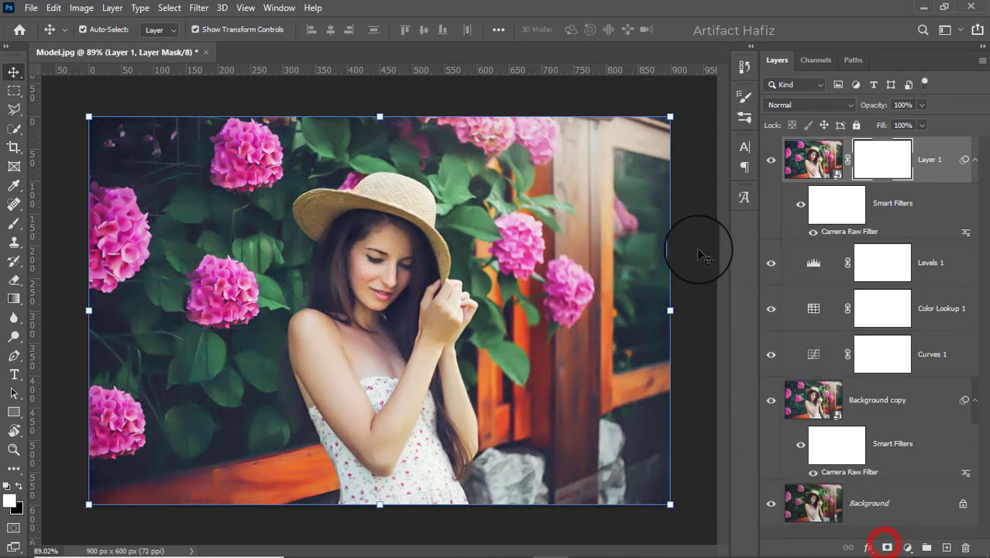
pyautogui.click(11, 225)
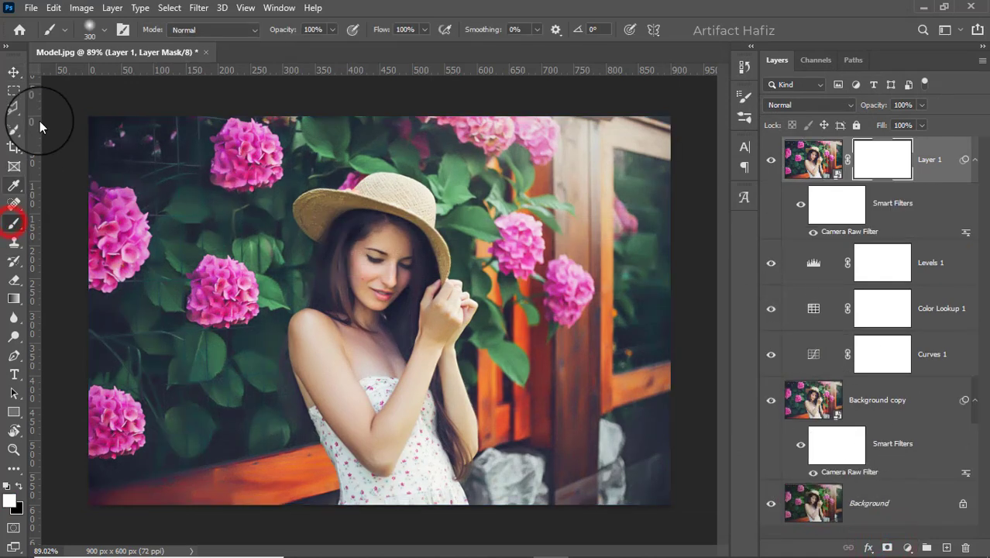
pyautogui.click(90, 31)
pyautogui.click(91, 222)
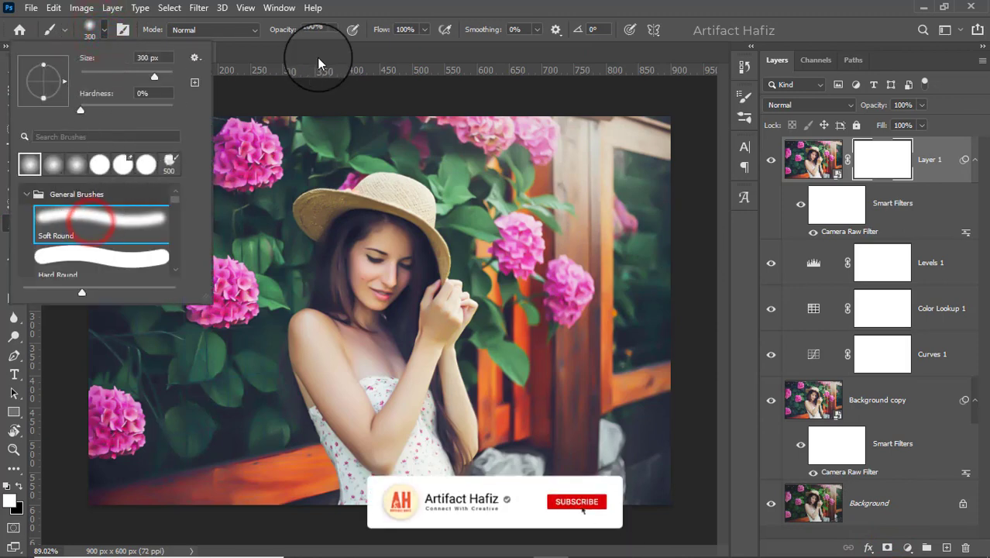
pyautogui.click(21, 487)
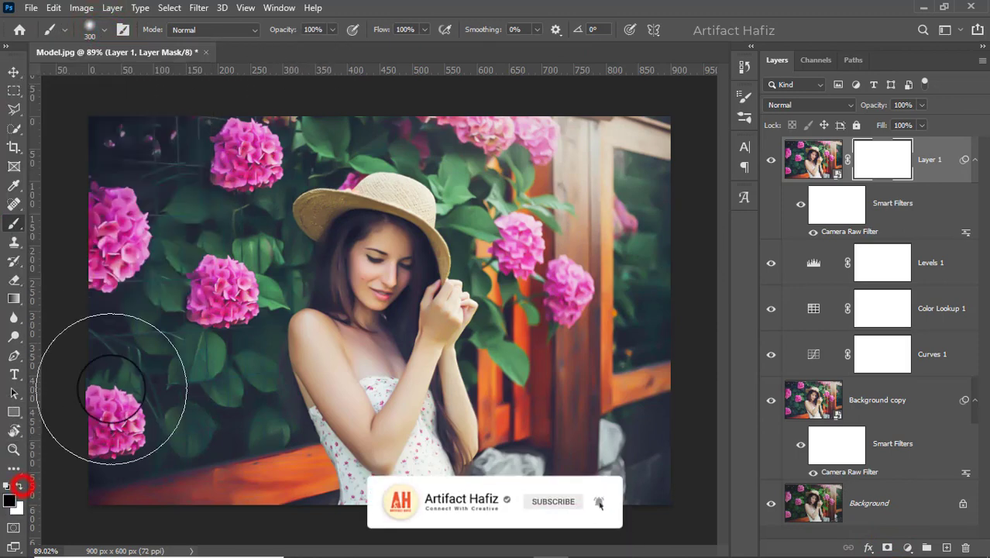
pyautogui.press('[')
pyautogui.press('[')
pyautogui.press('[')
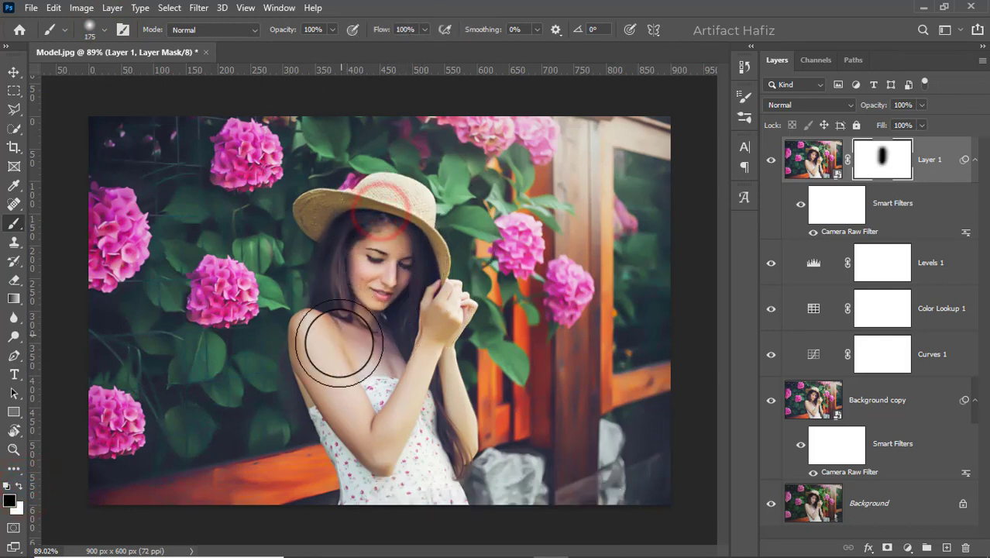
# Paint the mask black over the face, arm, hands and hydrangeas to hide the smoothing.
pyautogui.moveTo(380, 297); pyautogui.dragTo(347, 398)
pyautogui.moveTo(429, 319)
pyautogui.mouseDown()
pyautogui.moveTo(430, 339)
pyautogui.moveTo(431, 310)
pyautogui.mouseUp()
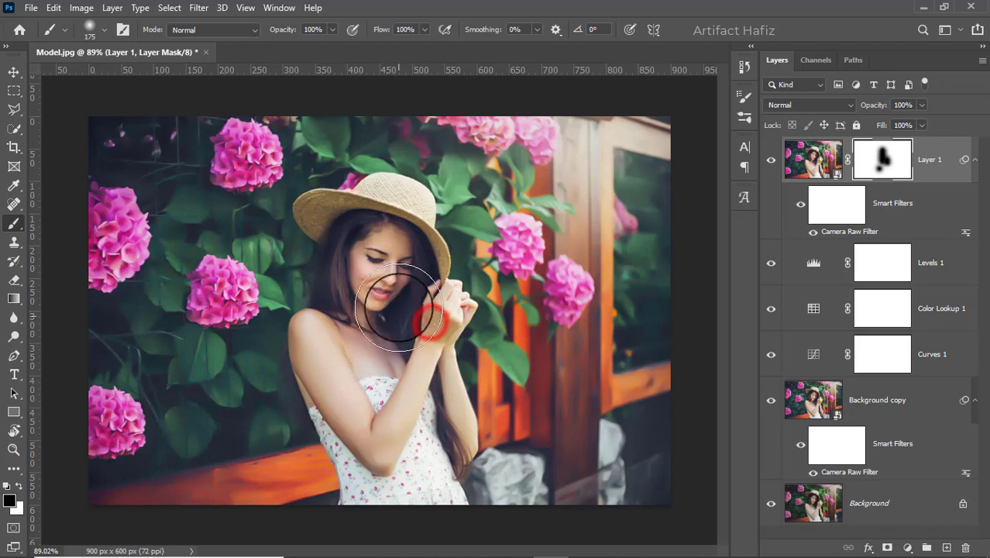
pyautogui.moveTo(247, 158); pyautogui.dragTo(233, 166)
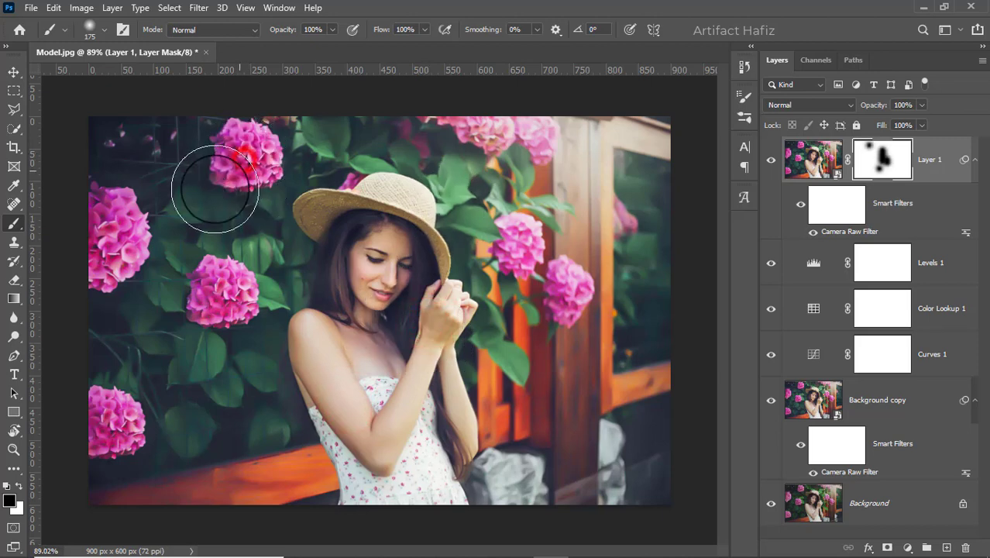
pyautogui.moveTo(114, 232); pyautogui.dragTo(116, 236)
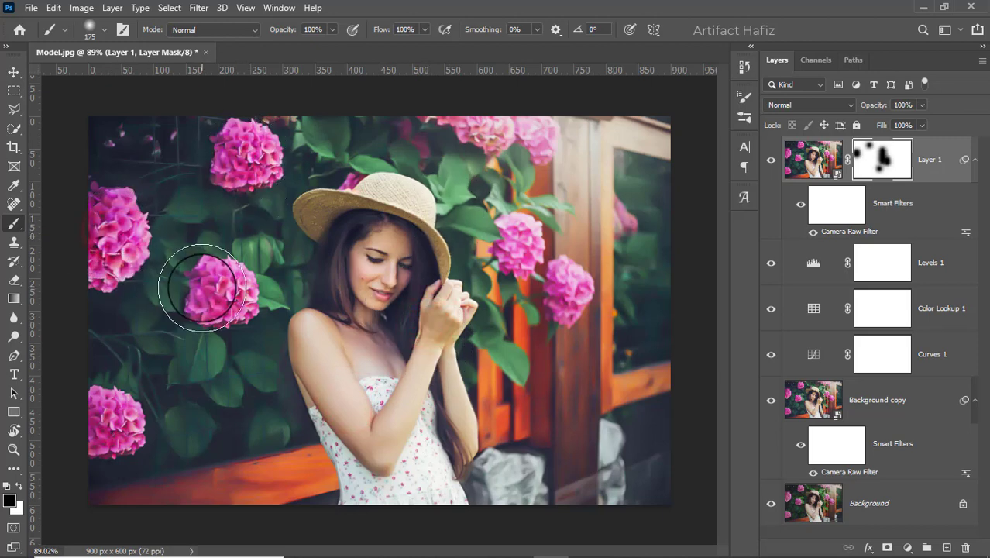
pyautogui.moveTo(215, 287); pyautogui.dragTo(221, 291)
pyautogui.moveTo(114, 407); pyautogui.dragTo(116, 409)
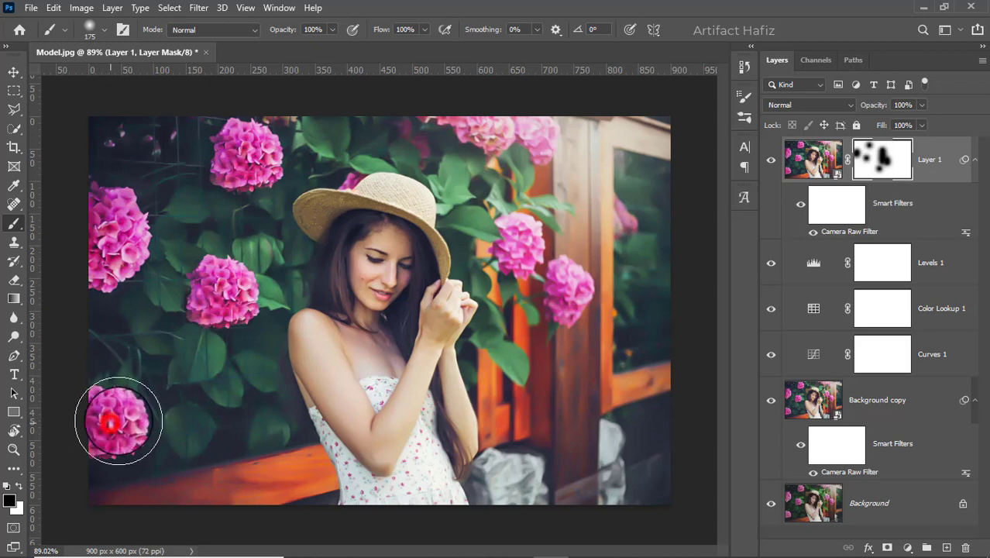
pyautogui.moveTo(490, 132); pyautogui.dragTo(486, 124)
pyautogui.moveTo(509, 248); pyautogui.dragTo(513, 250)
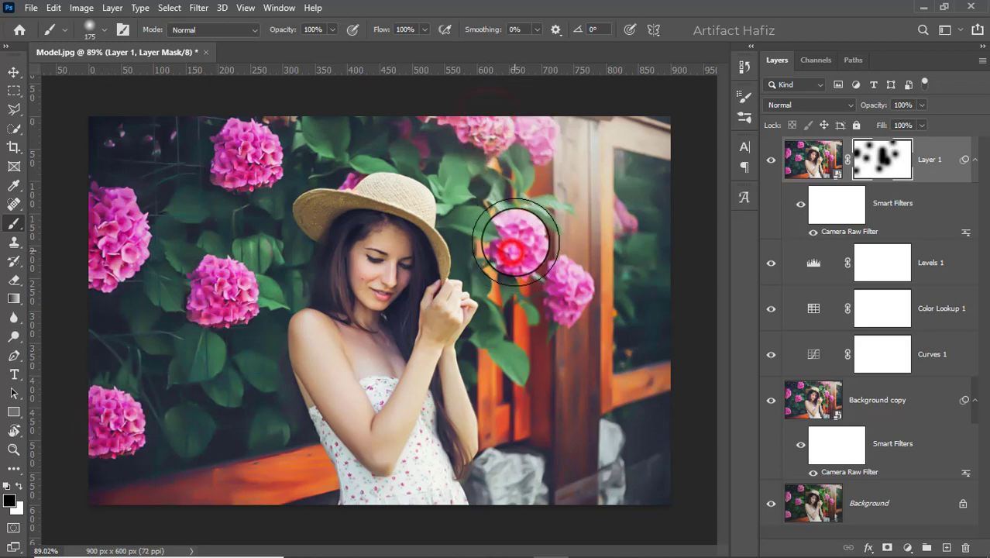
pyautogui.moveTo(563, 279); pyautogui.dragTo(564, 283)
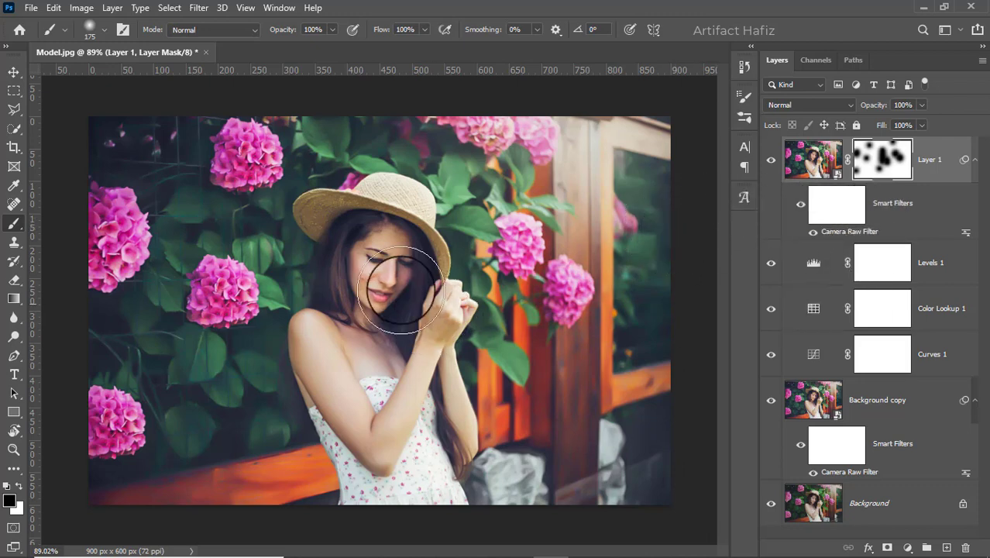
pyautogui.click(368, 285)
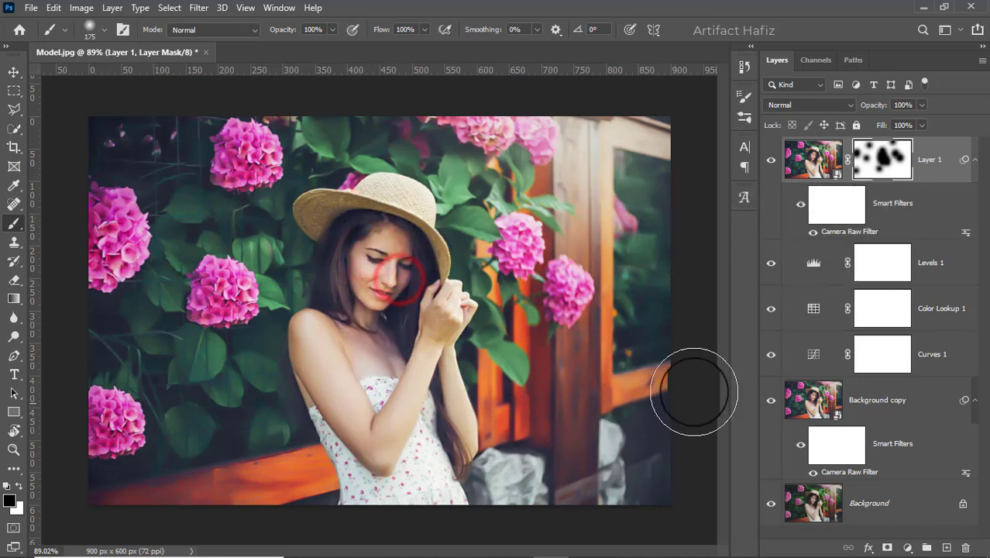
pyautogui.click(929, 159)
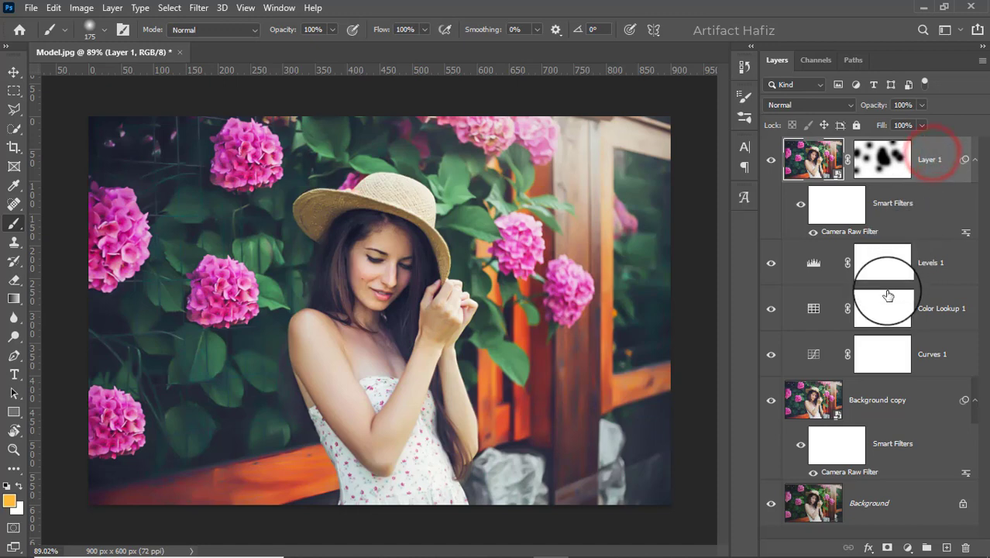
# Add a Brightness/Contrast 1 layer atop the stack with Brightness -9 and Contrast 0.
pyautogui.click(907, 546)
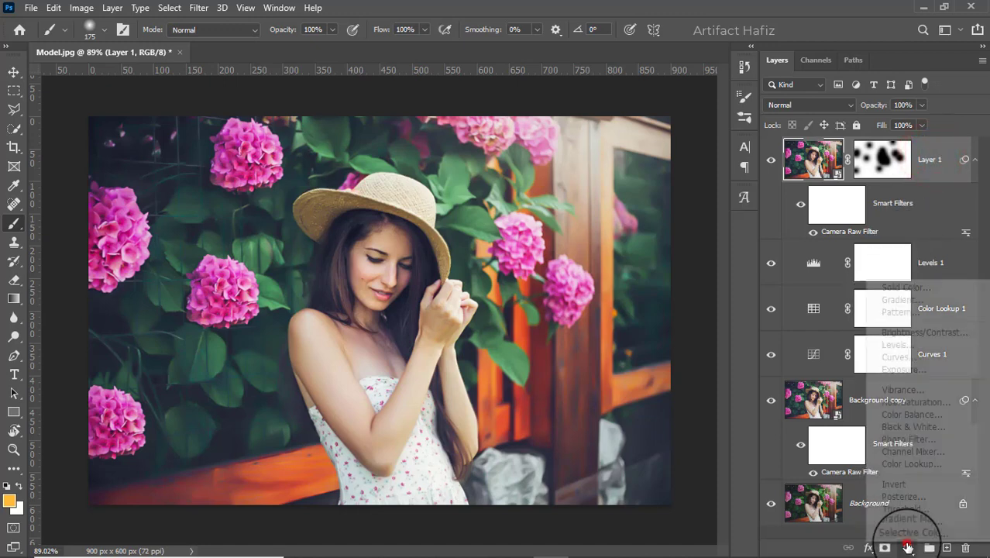
pyautogui.click(908, 329)
pyautogui.moveTo(819, 188); pyautogui.dragTo(813, 189)
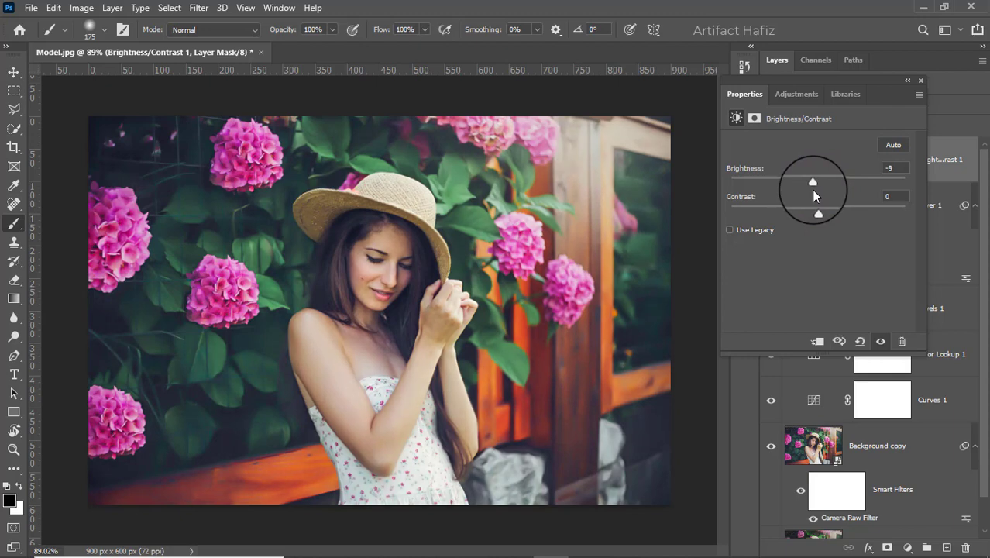
pyautogui.moveTo(815, 188); pyautogui.dragTo(813, 190)
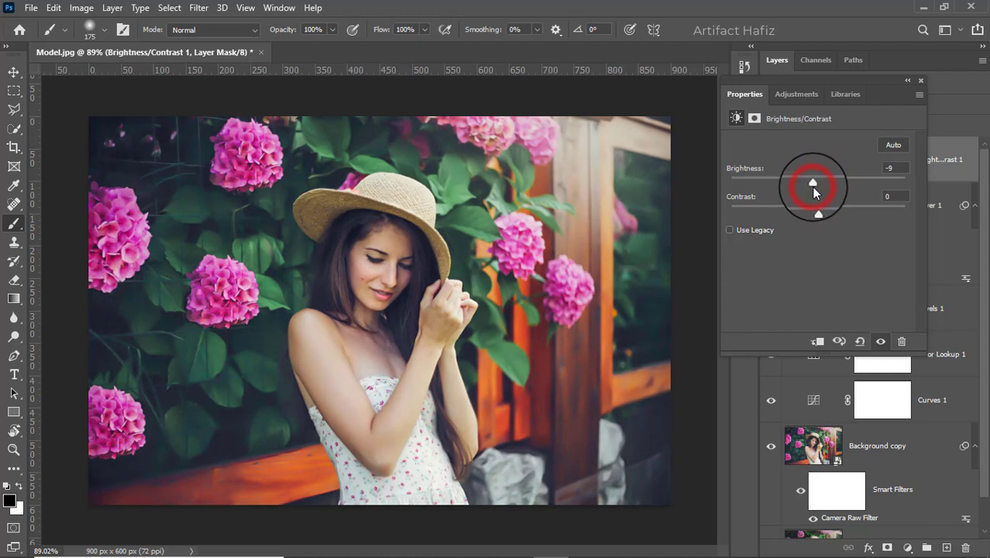
pyautogui.click(917, 83)
pyautogui.scroll(-1, 860, 320)
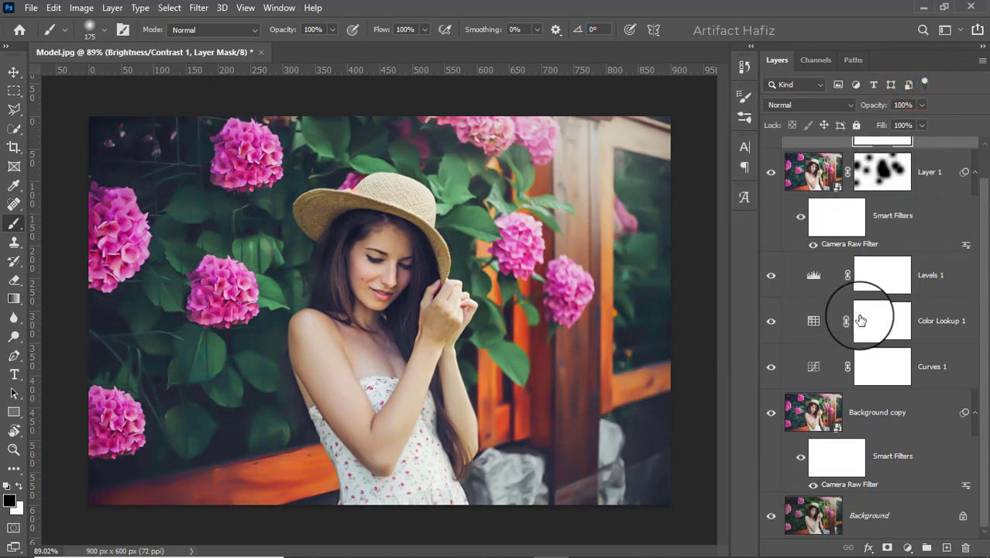
pyautogui.press('alt')
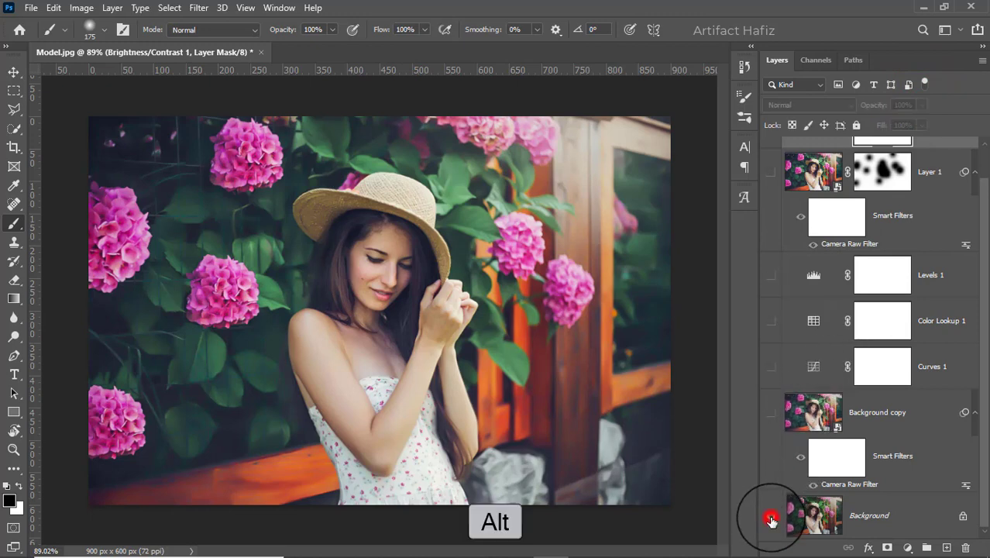
pyautogui.keyDown('alt'); pyautogui.click(770, 519); pyautogui.keyUp('alt')
pyautogui.keyDown('alt'); pyautogui.click(771, 519); pyautogui.keyUp('alt')
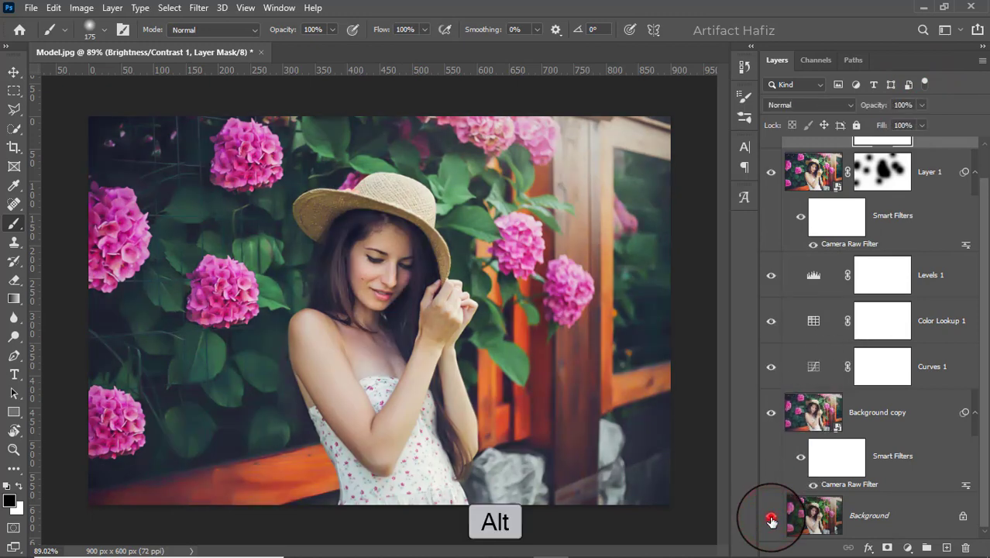
pyautogui.keyDown('alt'); pyautogui.click(770, 519); pyautogui.keyUp('alt')
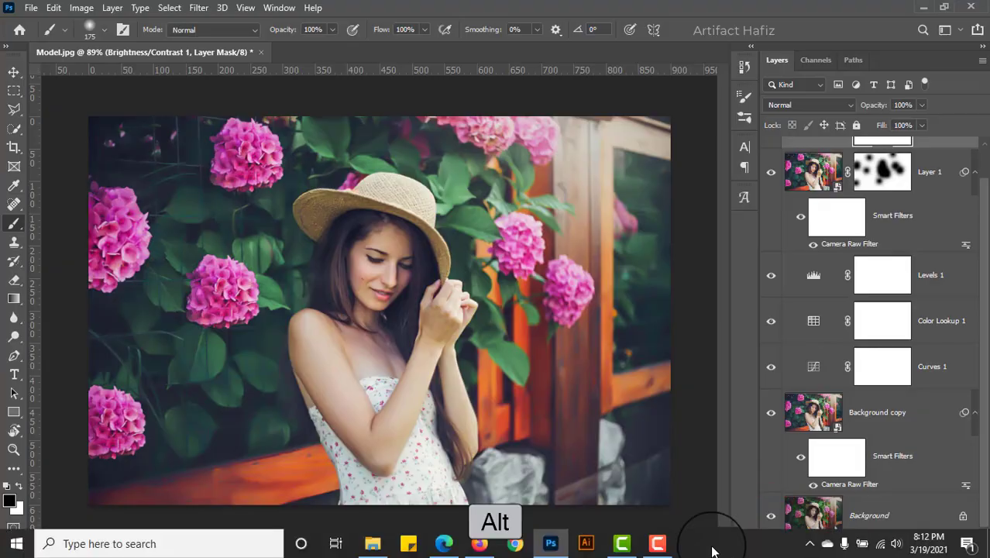